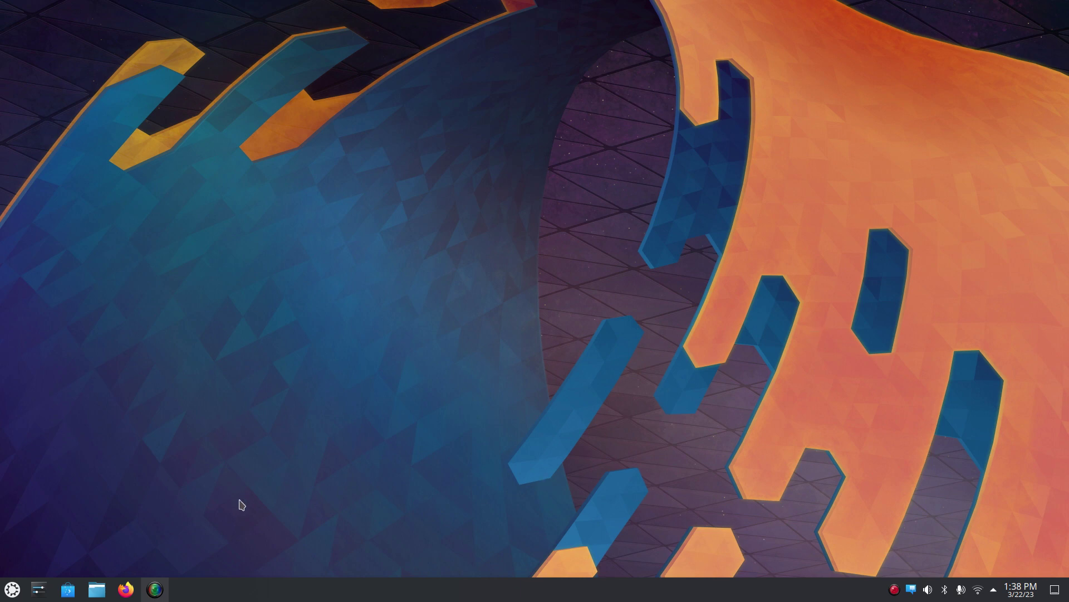
Step: Launch Firefox from the taskbar so its New Tab page appears
click(129, 590)
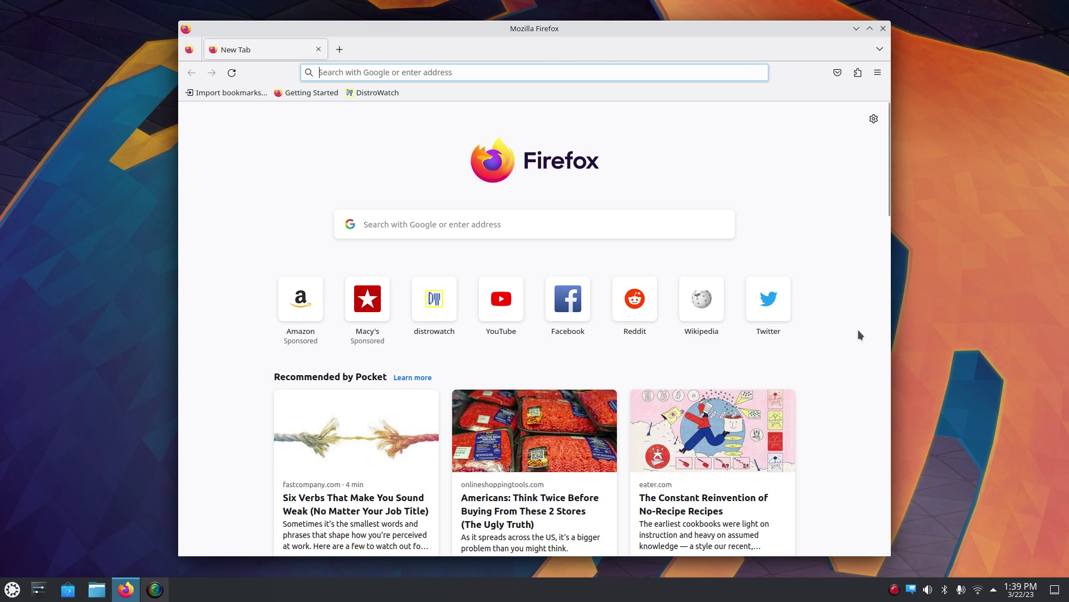
Step: Open the DistroWatch bookmark and go to Kubuntu's page from the ranking
click(374, 92)
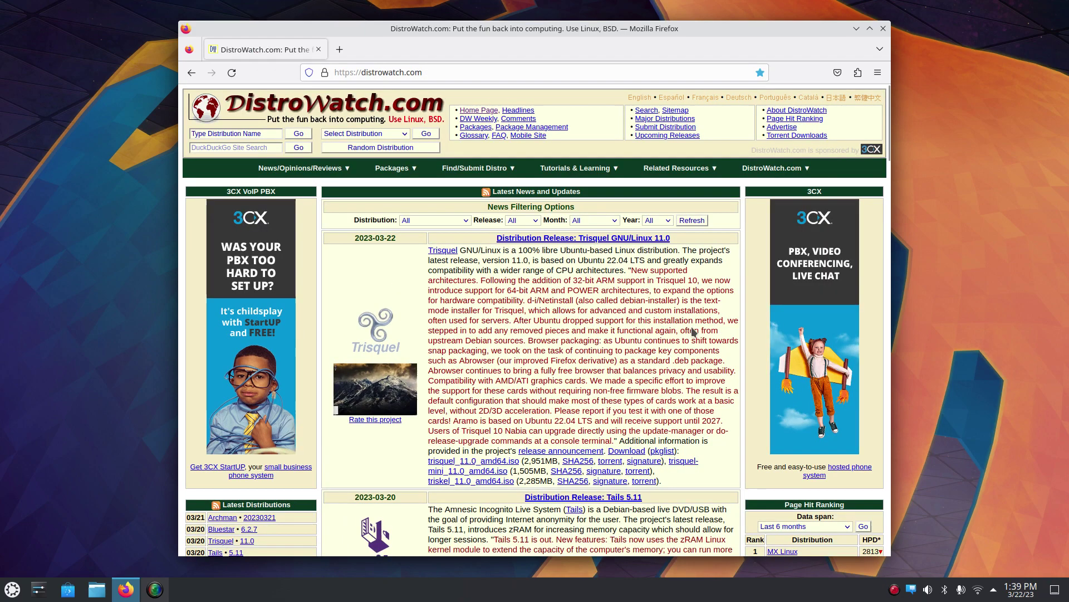
scroll(668, 312, down, 3)
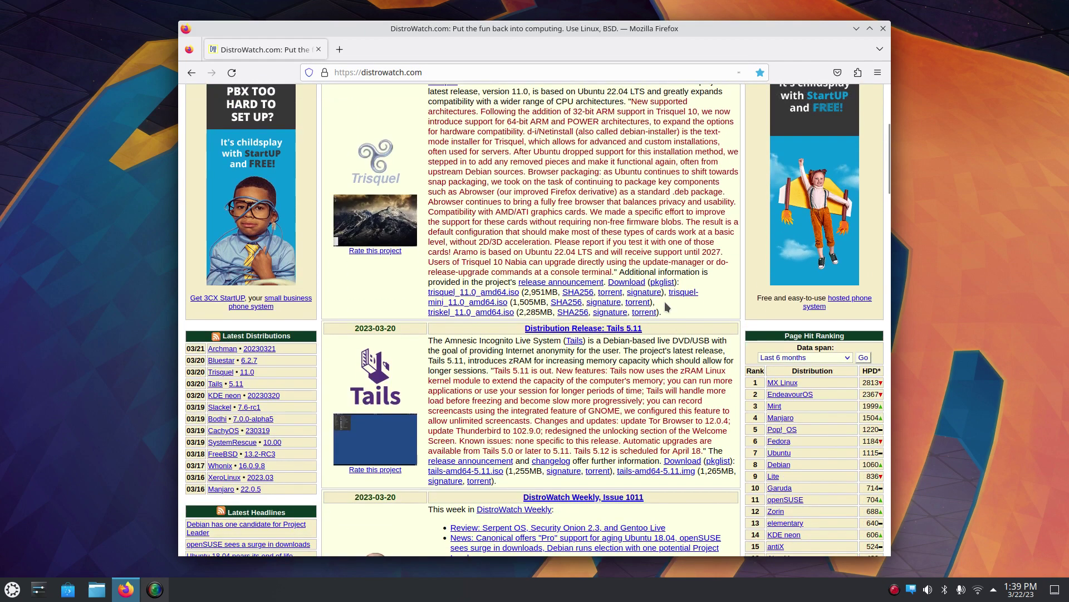
scroll(664, 302, down, 2)
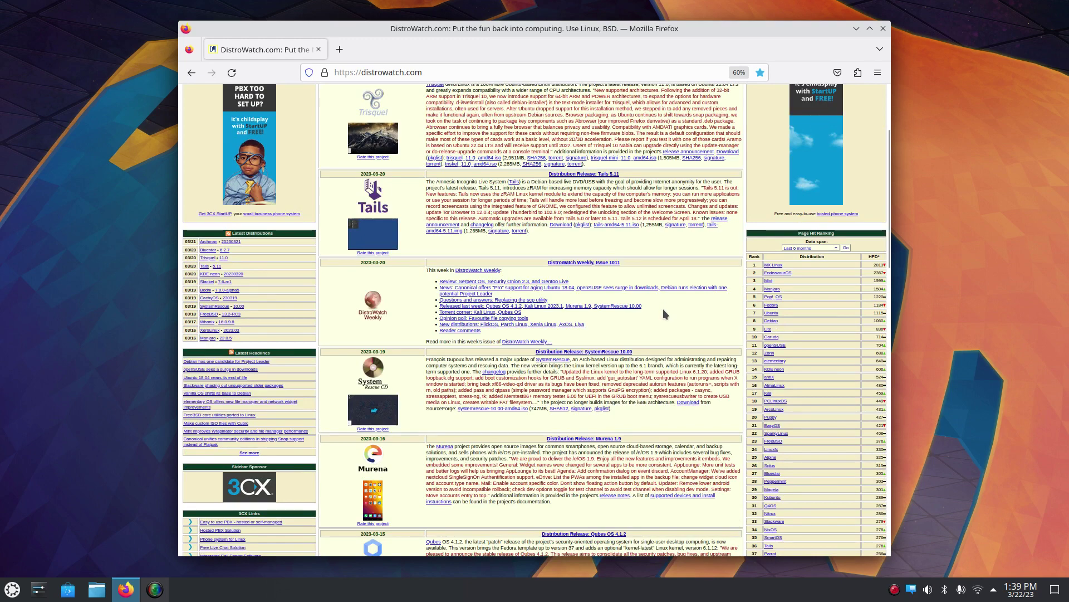
scroll(663, 308, up, 1)
scroll(780, 361, down, 5)
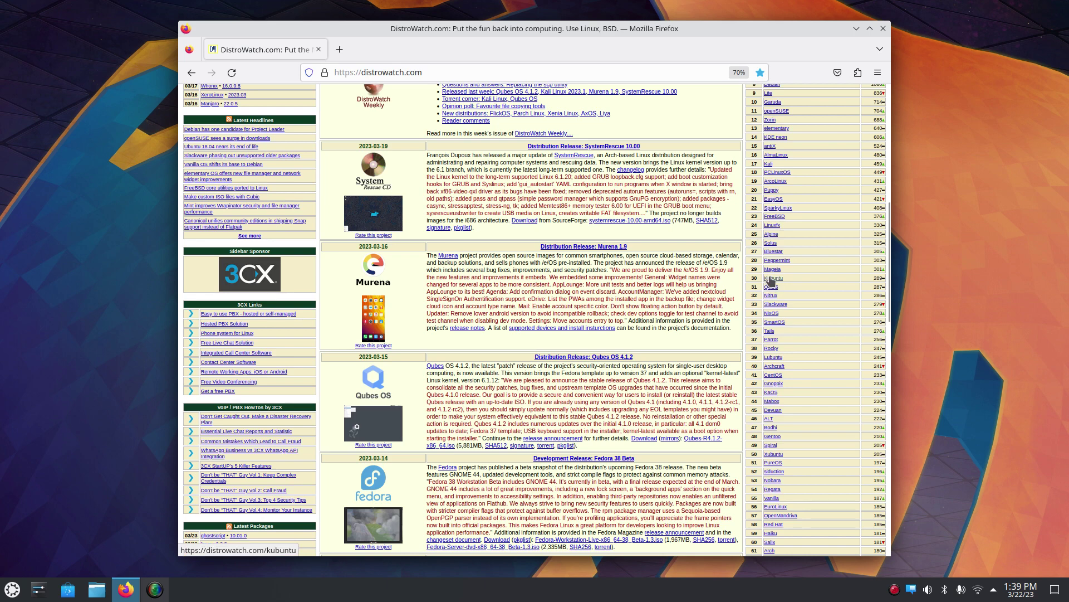
click(773, 278)
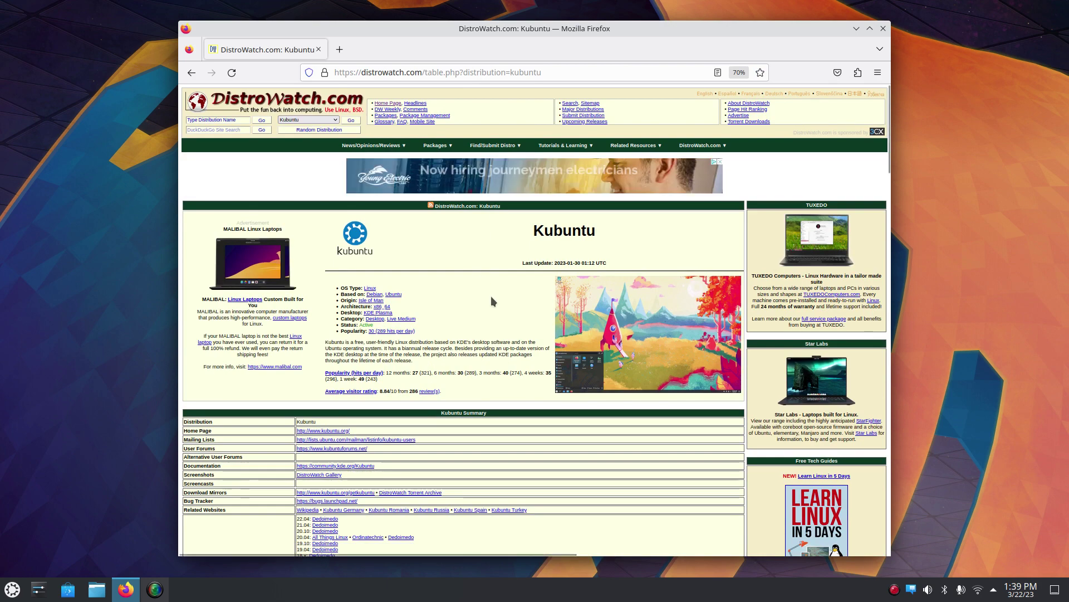
Step: Reset the page zoom to 100%, enlarge it to 110%, then close Firefox
key(ctrl+0)
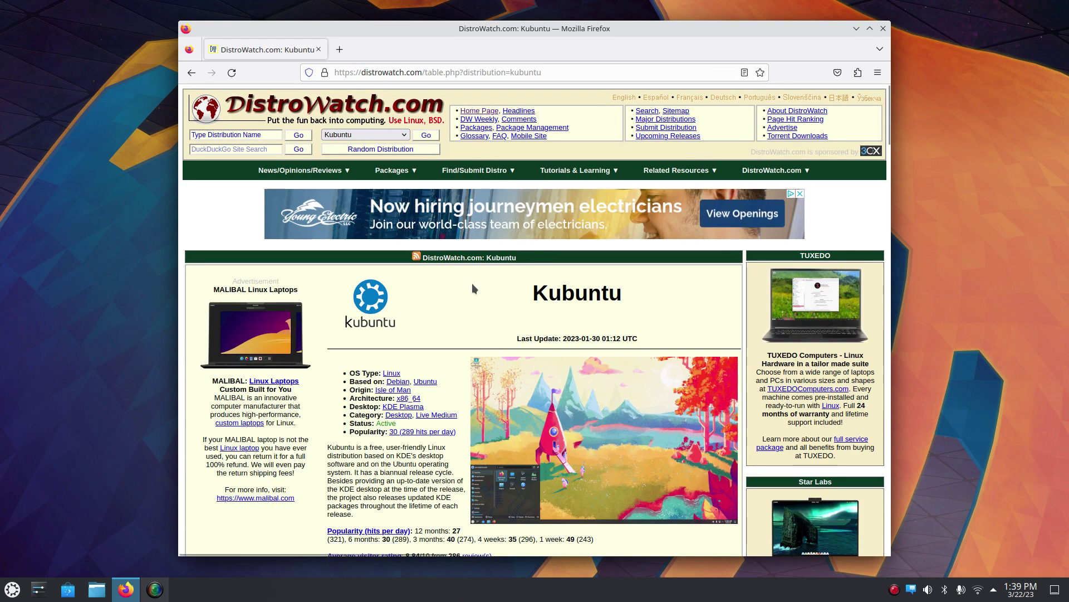
scroll(472, 284, down, 5)
key(ctrl+plus)
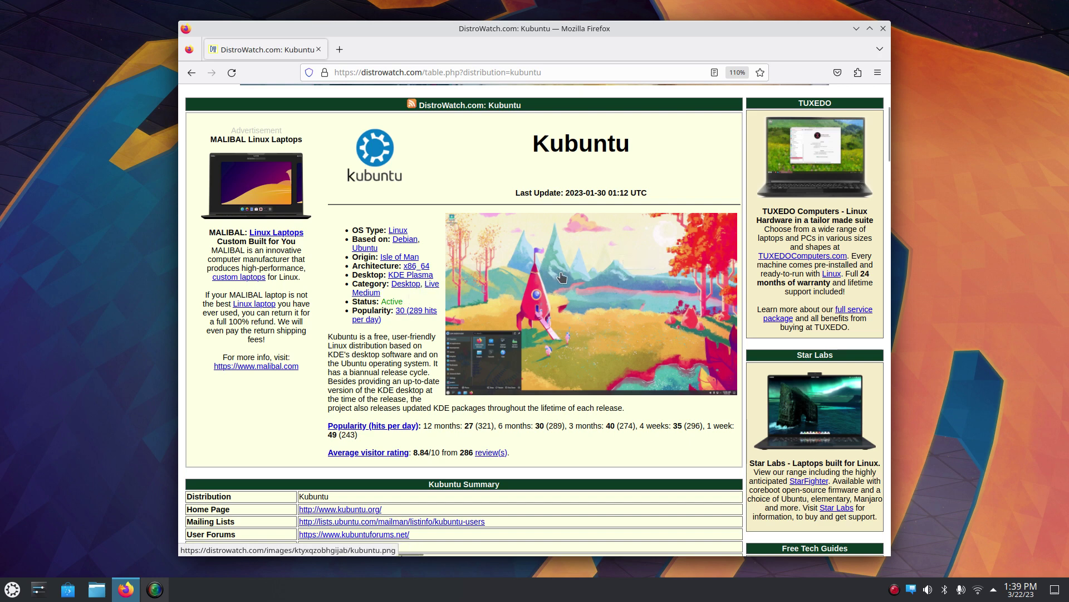
scroll(563, 276, down, 3)
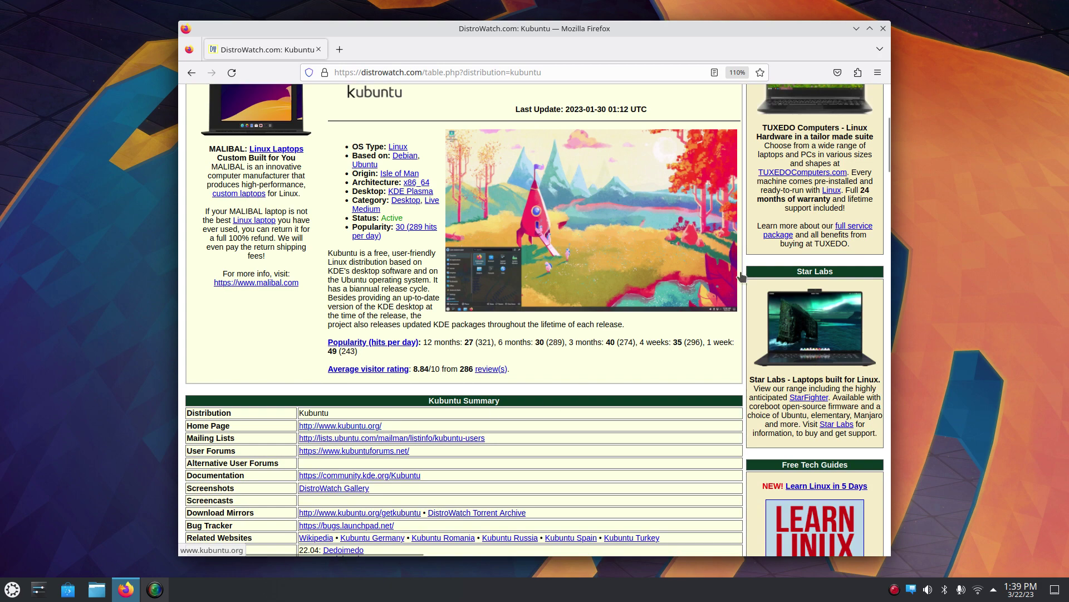
click(884, 29)
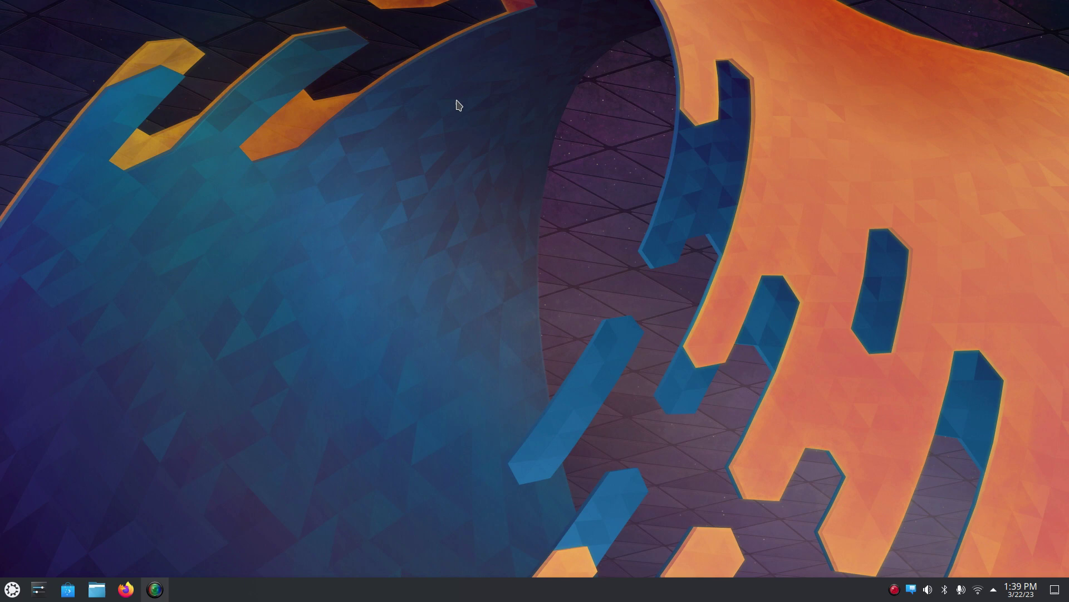
right_click(454, 80)
click(524, 92)
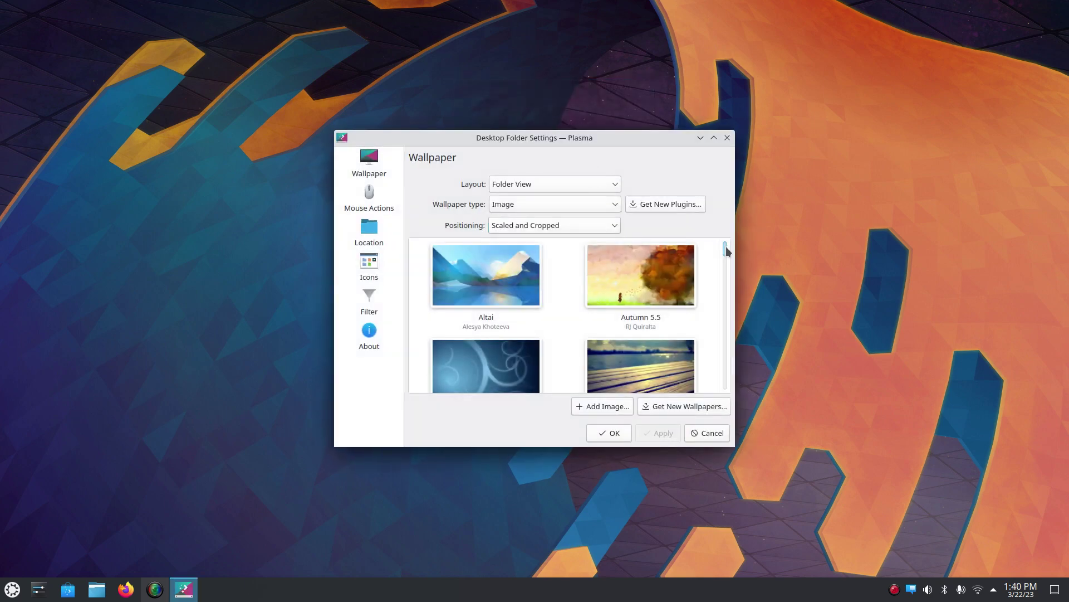
drag(726, 252, 729, 386)
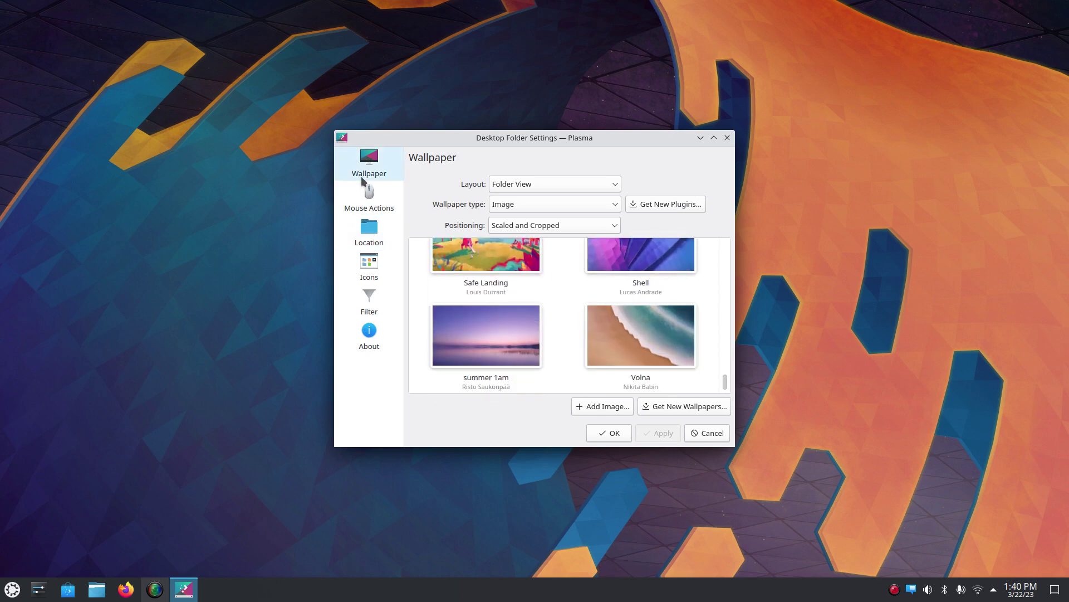
click(369, 196)
click(368, 228)
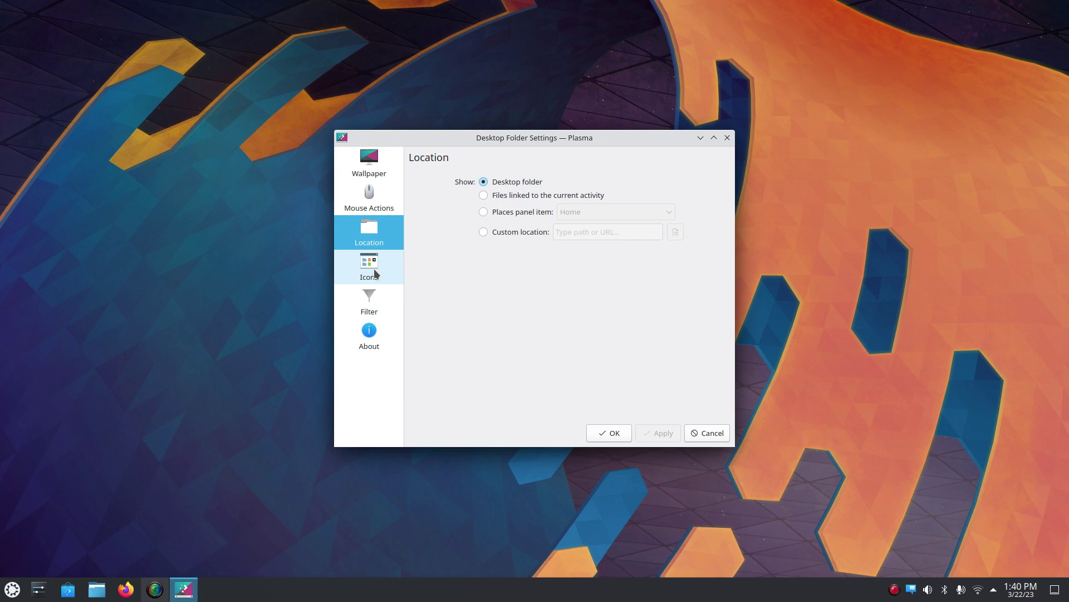
click(374, 263)
click(384, 301)
click(372, 336)
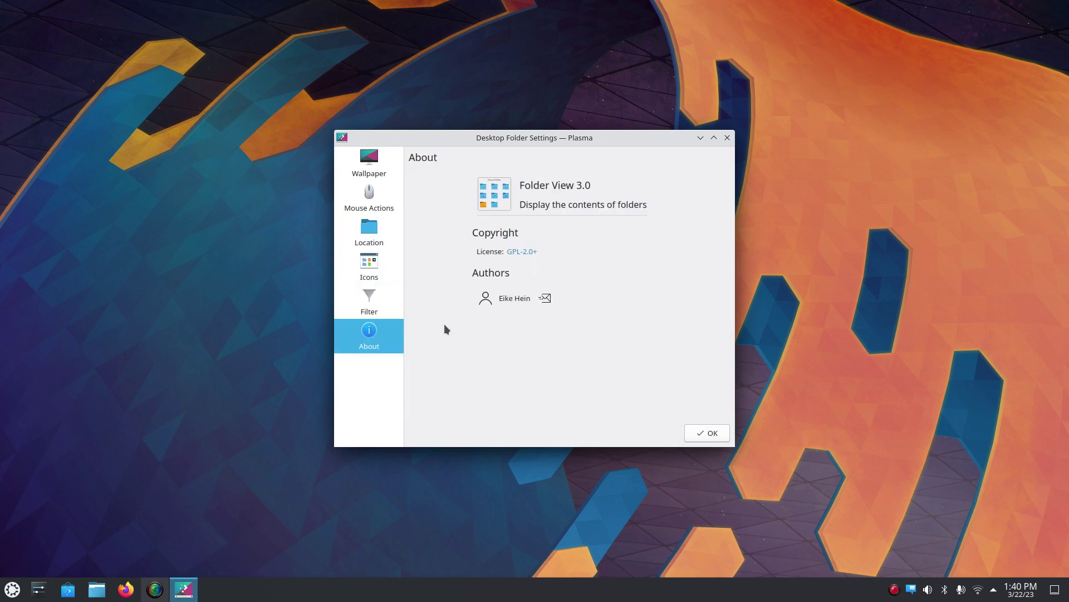
click(727, 138)
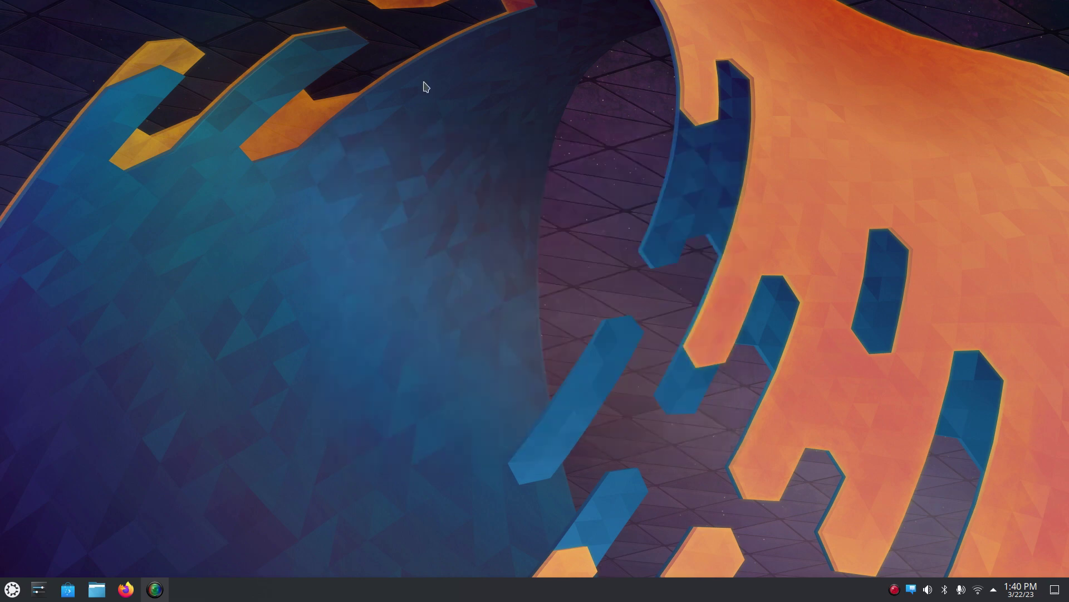
right_click(425, 85)
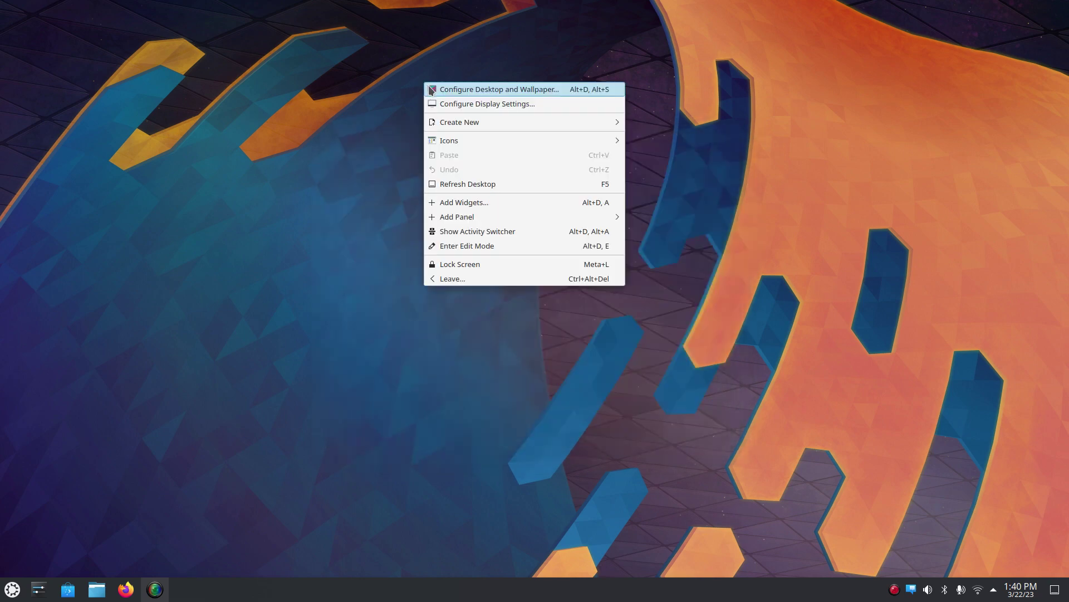
click(456, 104)
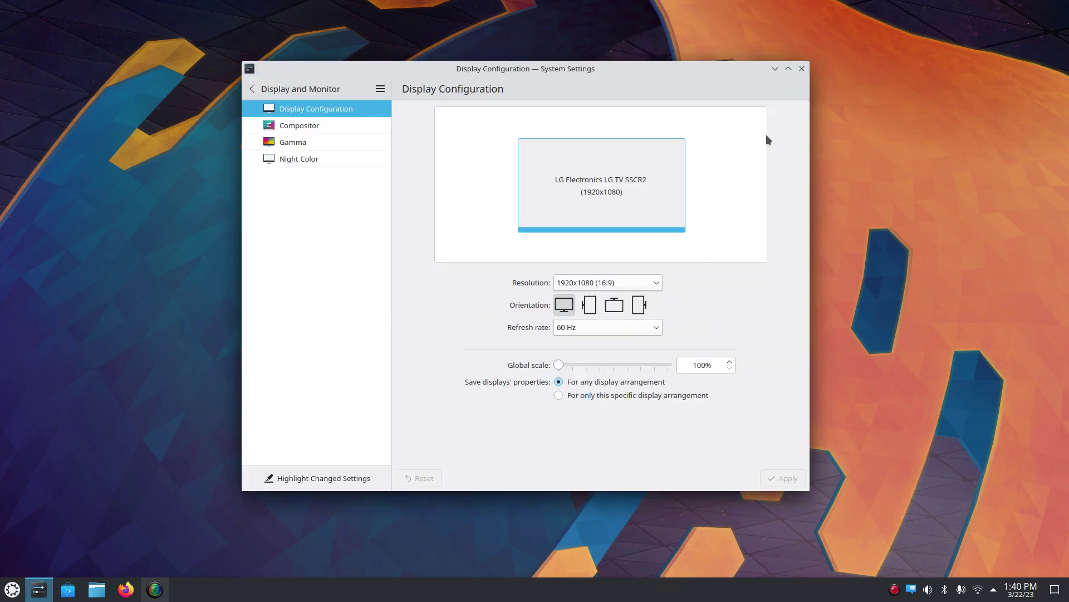
click(654, 283)
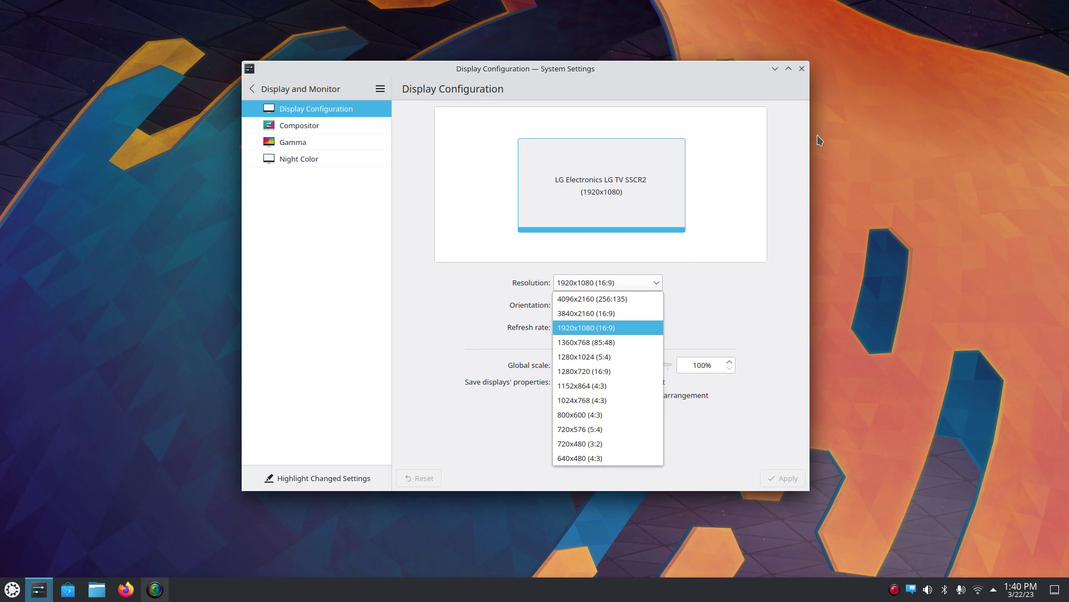
click(843, 84)
click(802, 69)
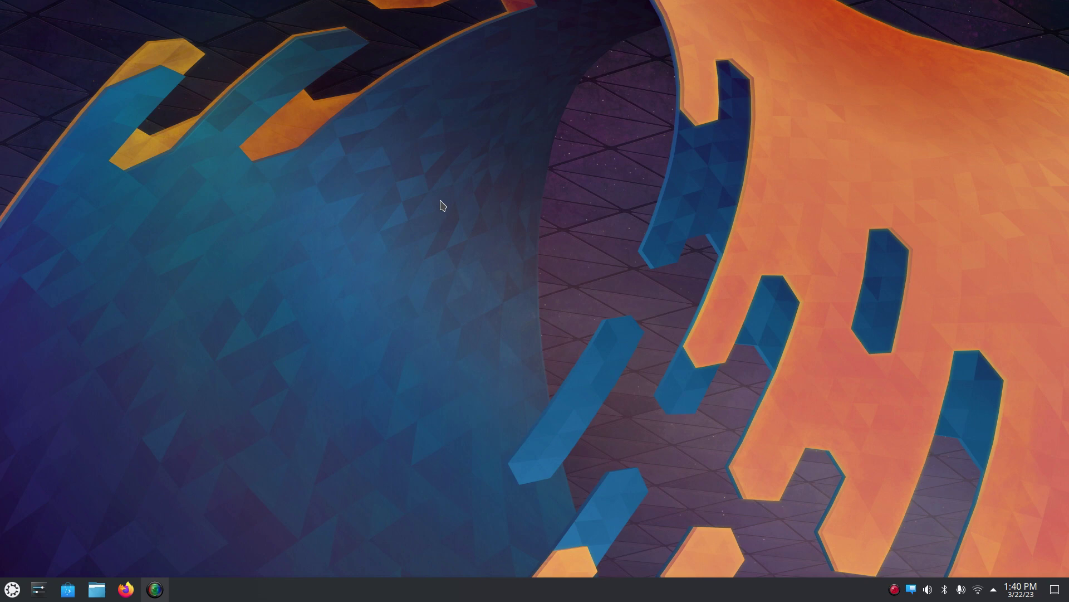
Step: Show the desktop context menu with its Create New submenu
right_click(442, 172)
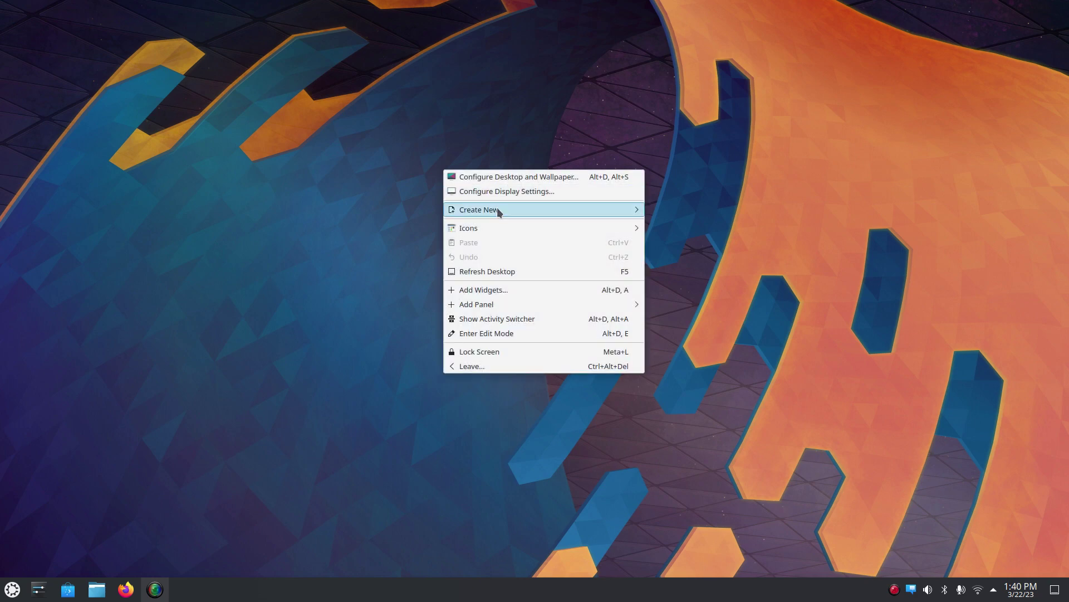
mouse_move(497, 207)
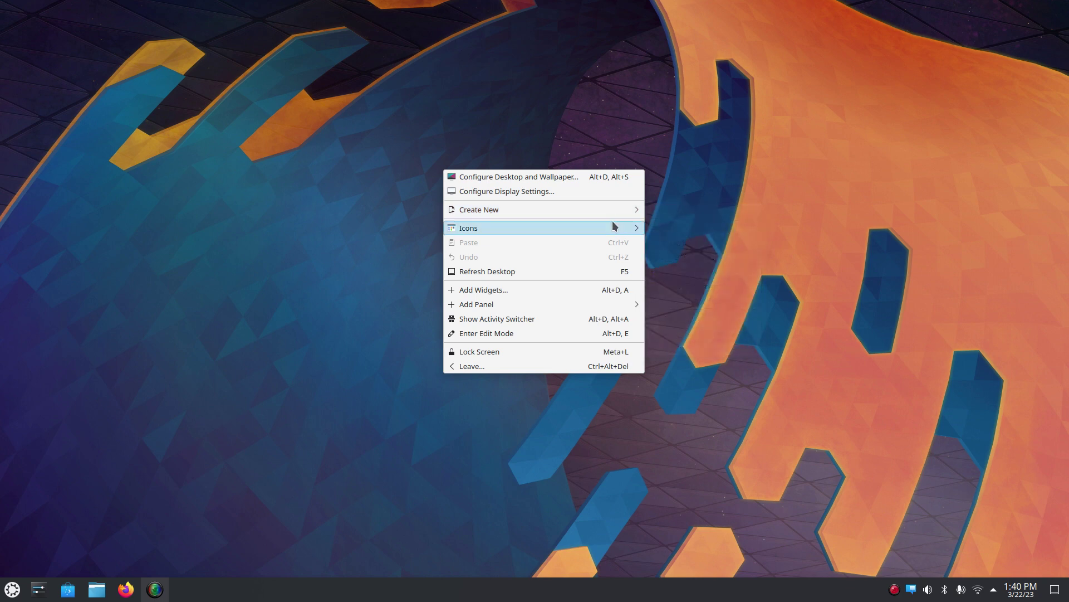
Step: Add an Analog Clock widget near the desktop centre from the widgets panel
click(522, 292)
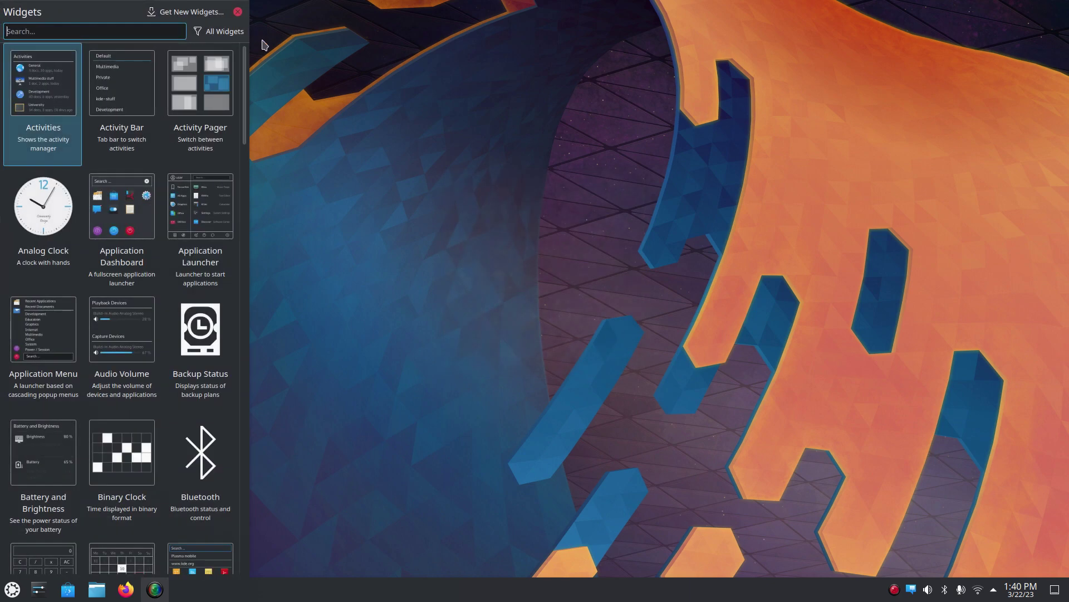
drag(43, 206, 646, 225)
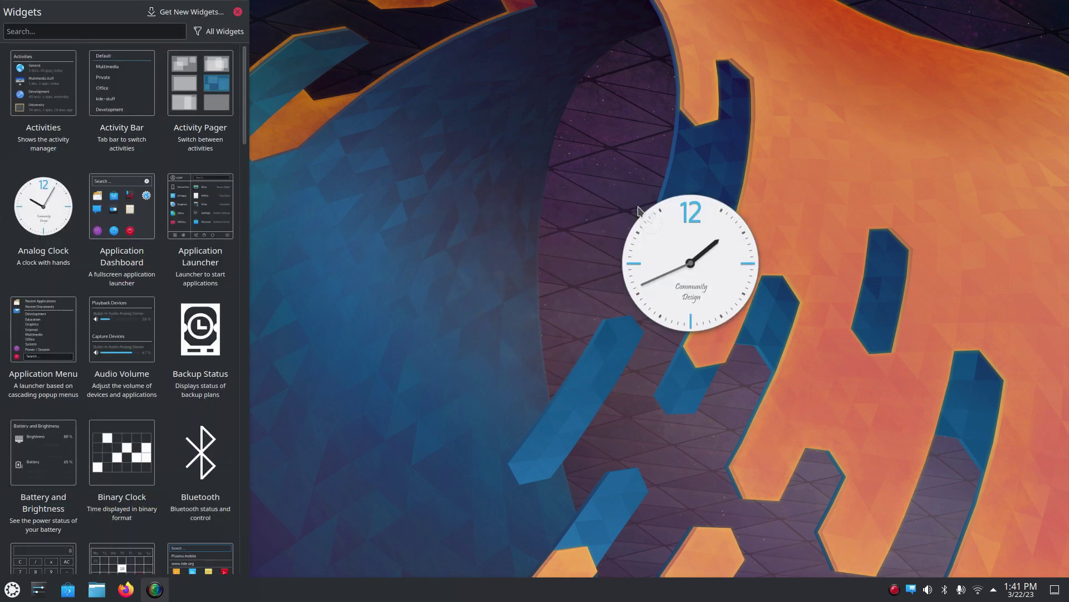
click(238, 12)
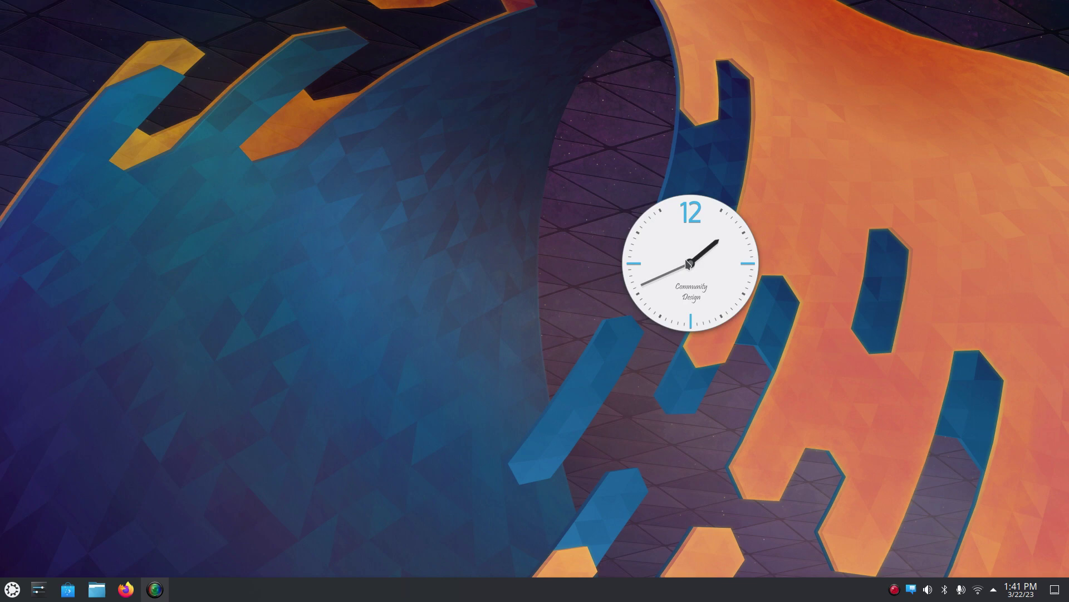
Step: Enlarge the analog clock widget in desktop edit mode
right_click(685, 257)
click(725, 294)
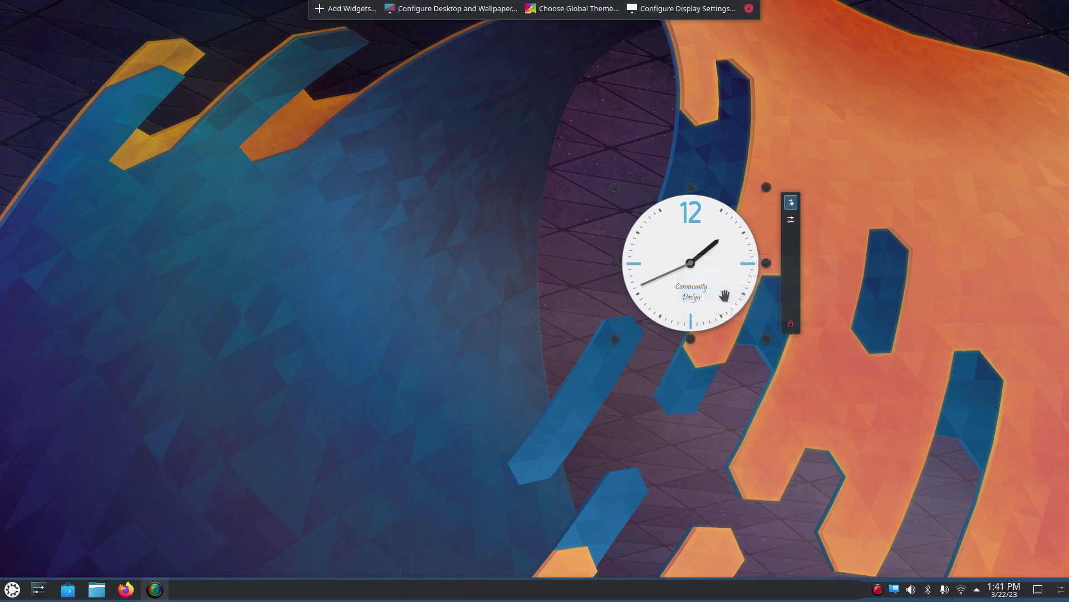
drag(766, 187, 890, 44)
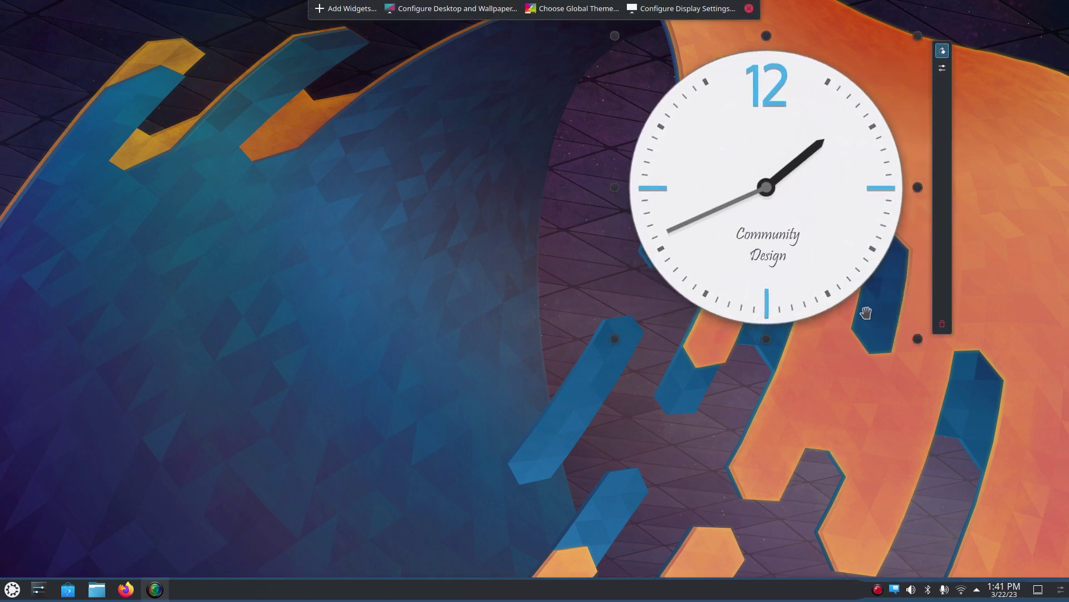
click(750, 10)
Step: Preview the clock's calendar popup, then remove the Analog Clock from the desktop
right_click(730, 195)
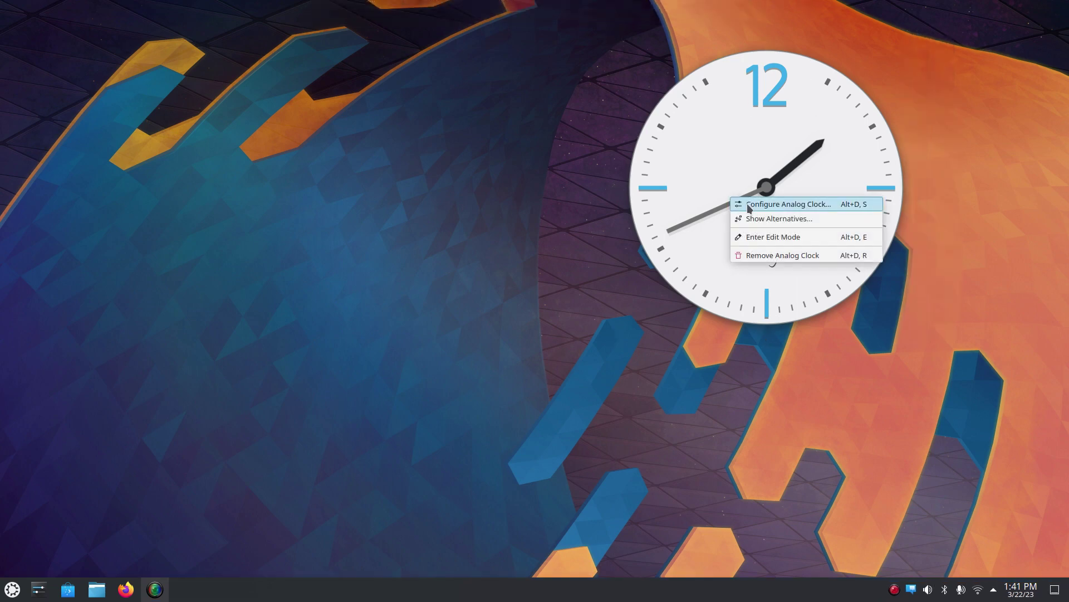
click(786, 216)
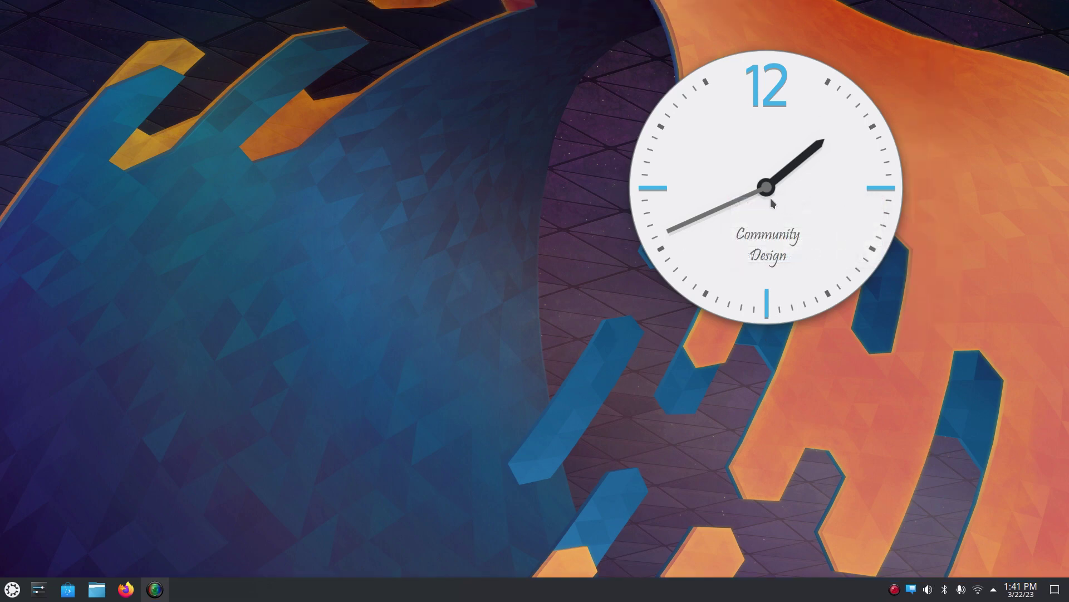
click(770, 199)
click(497, 276)
right_click(755, 158)
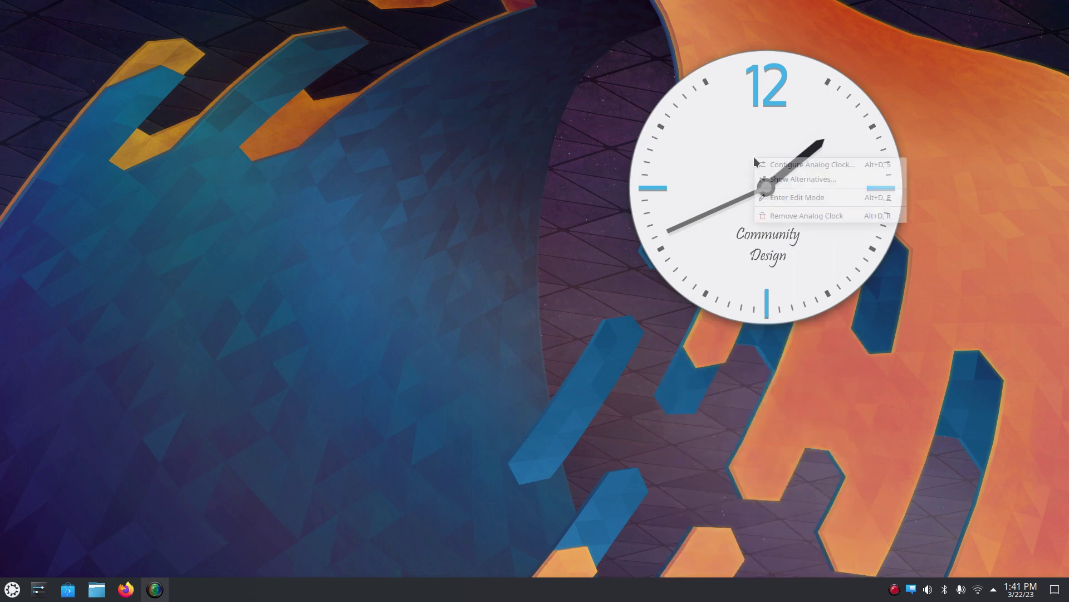
click(804, 221)
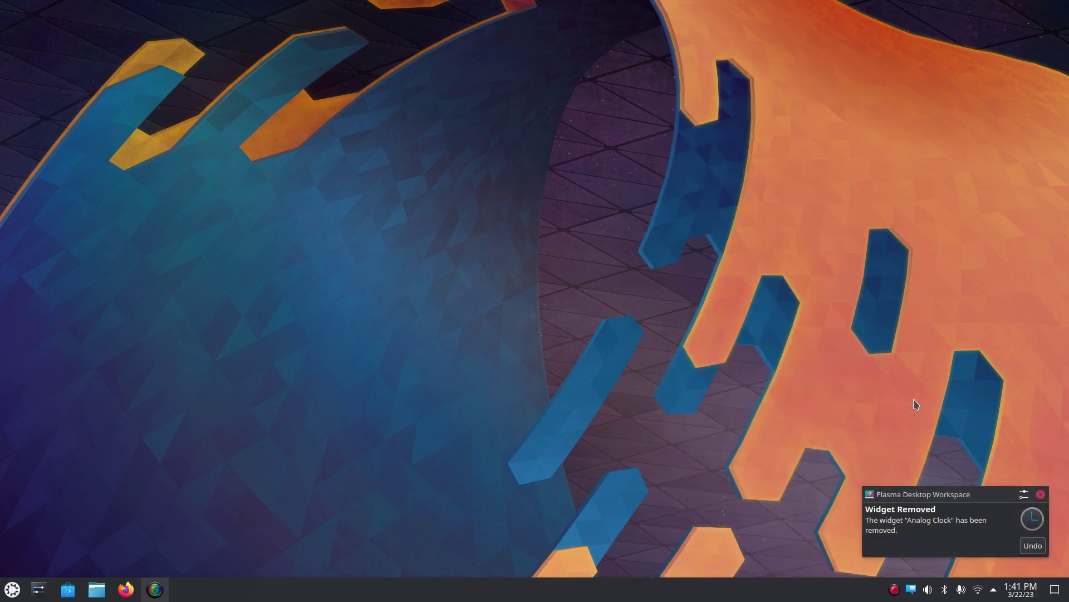
click(1040, 494)
right_click(515, 174)
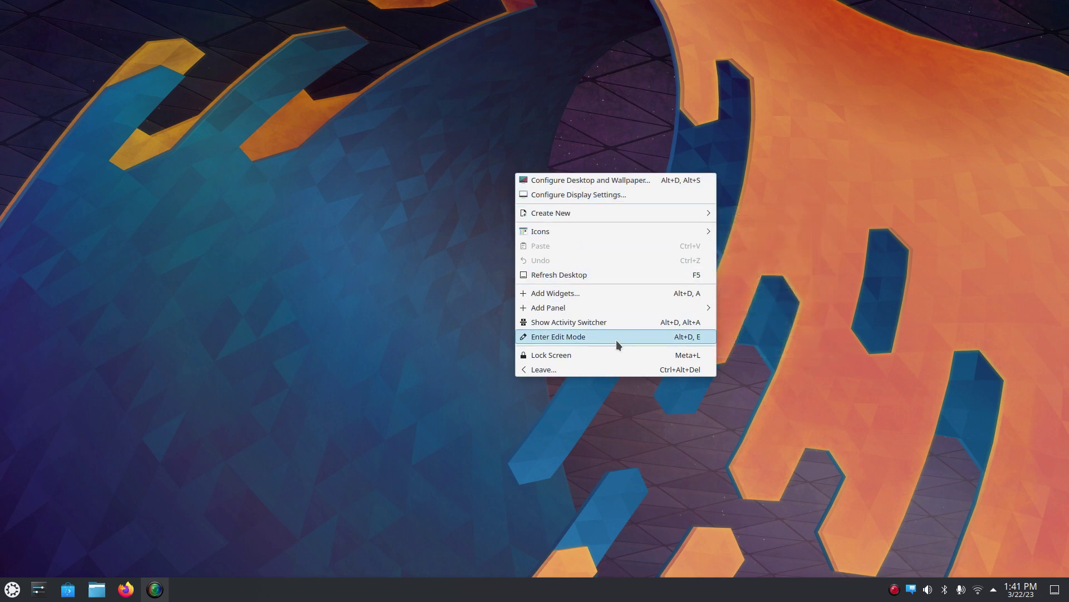
click(580, 370)
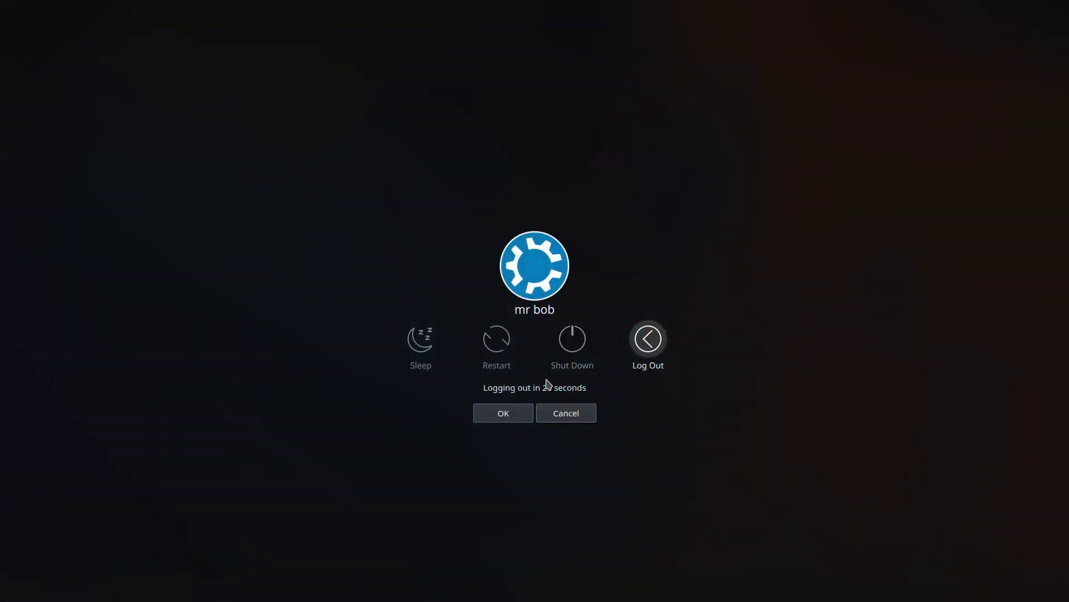
click(570, 416)
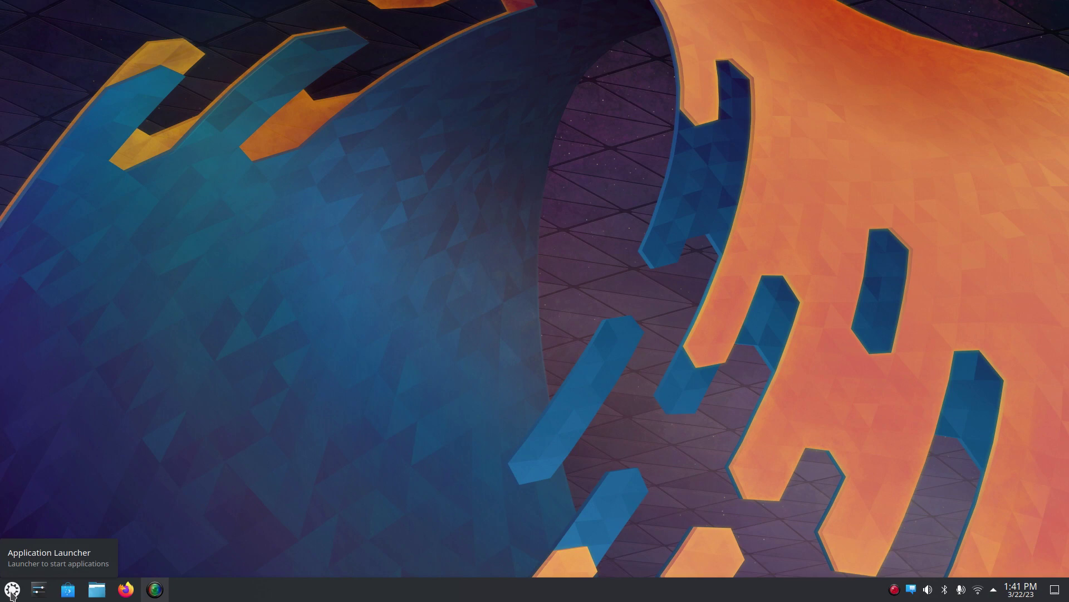
click(11, 592)
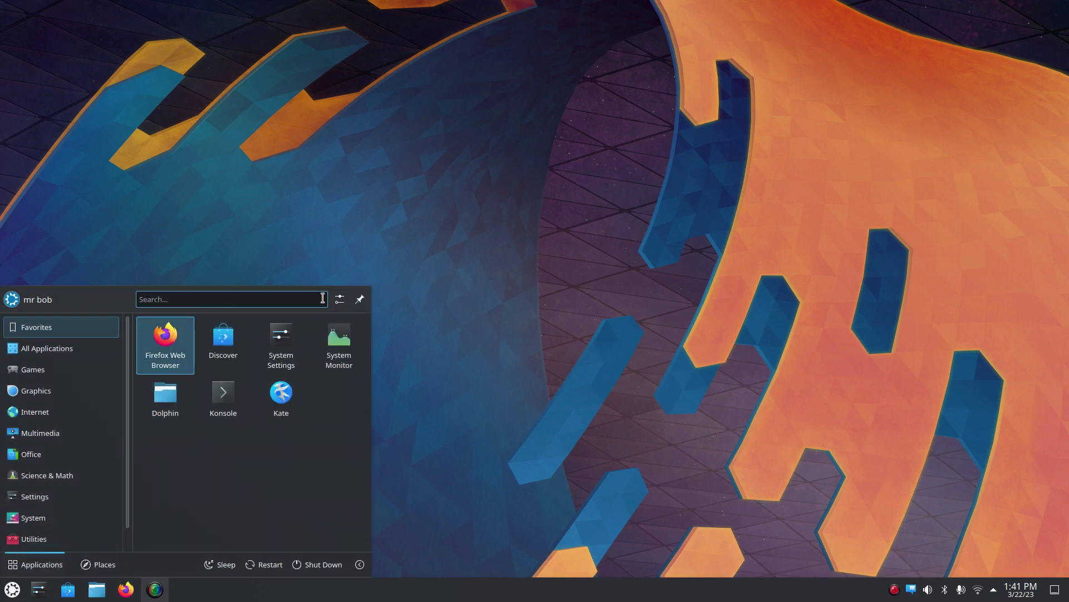
click(339, 299)
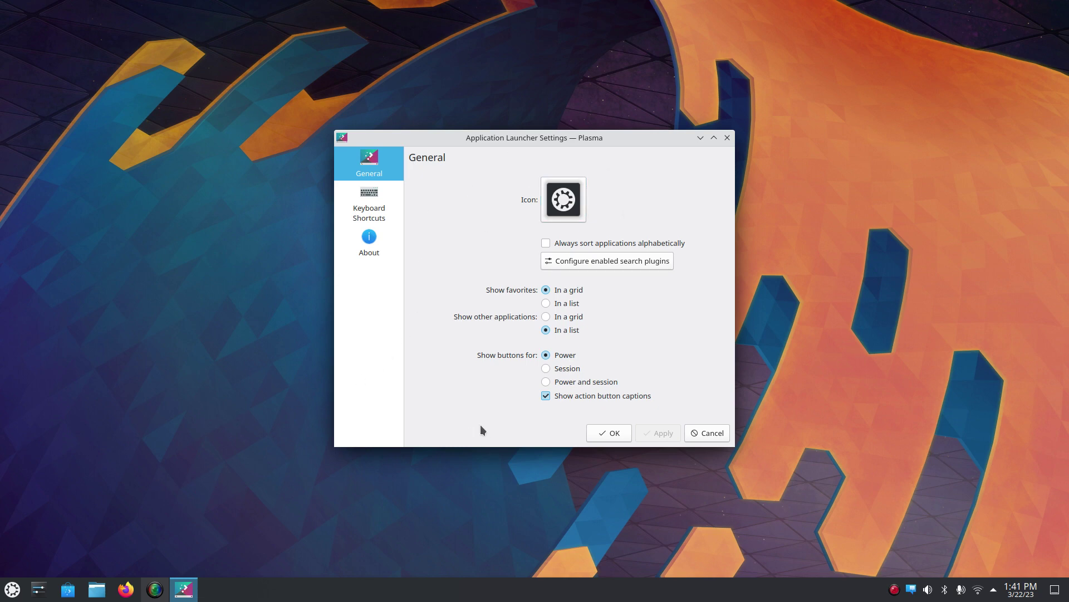
click(712, 430)
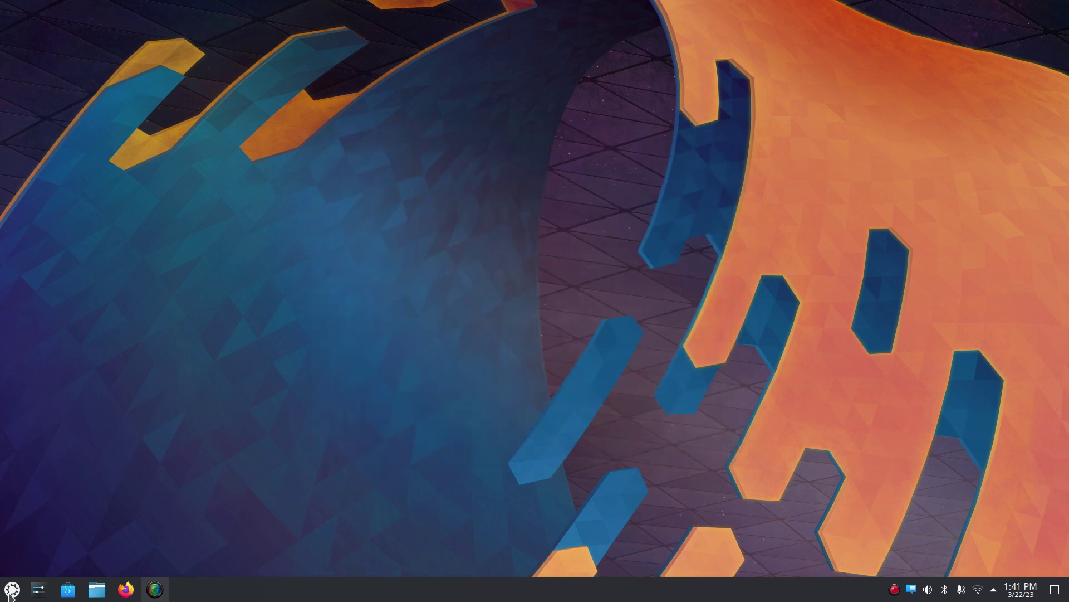
Step: Open the application launcher on its Favorites list
click(11, 590)
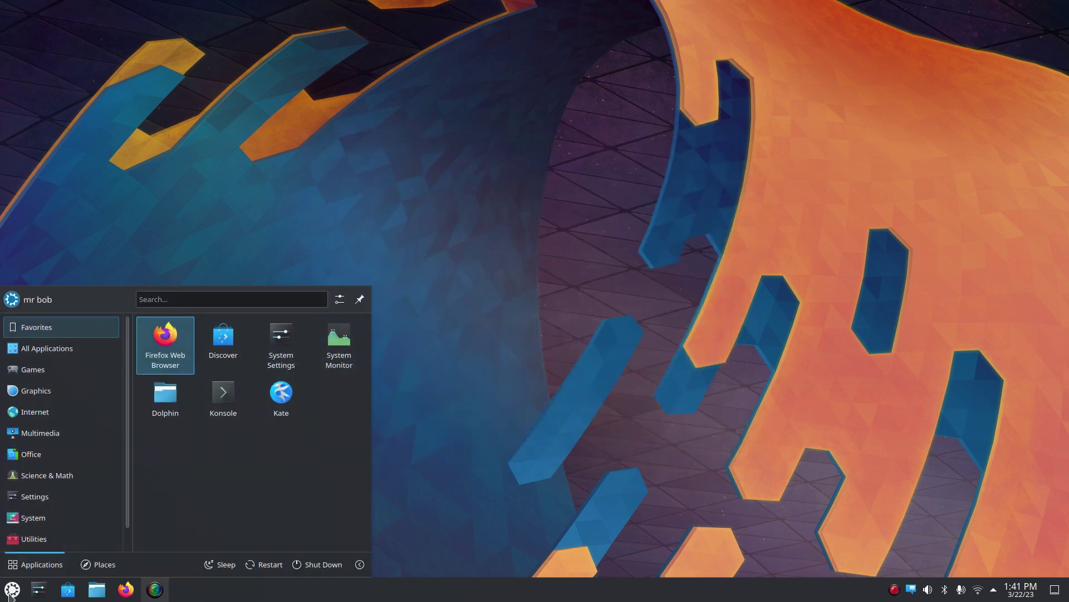
Step: Launch Discover, view its About and Settings pages, then open Applications sorted by rating
click(224, 341)
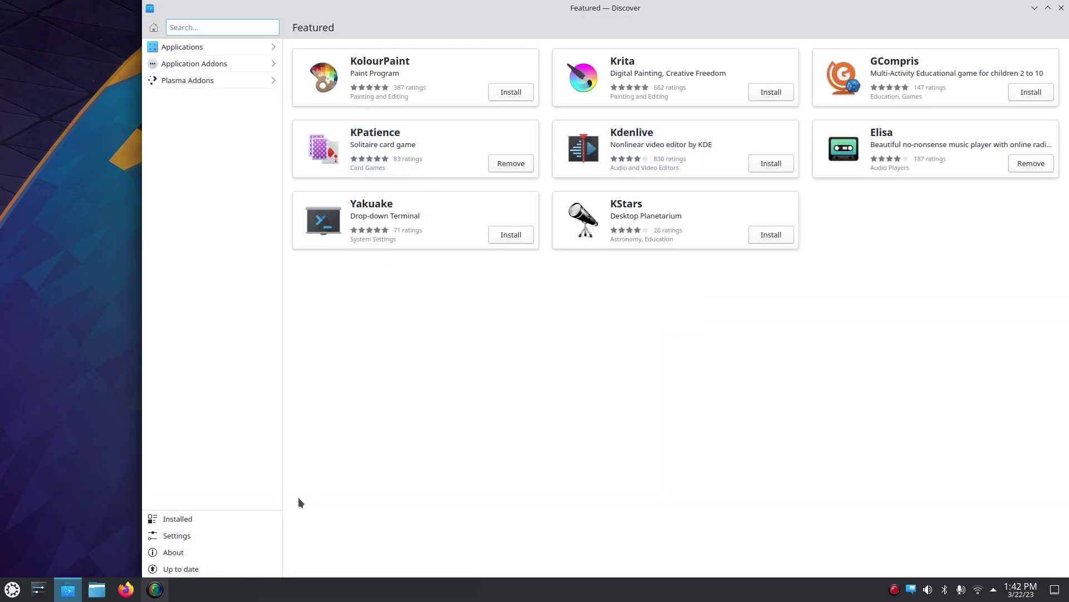
click(174, 553)
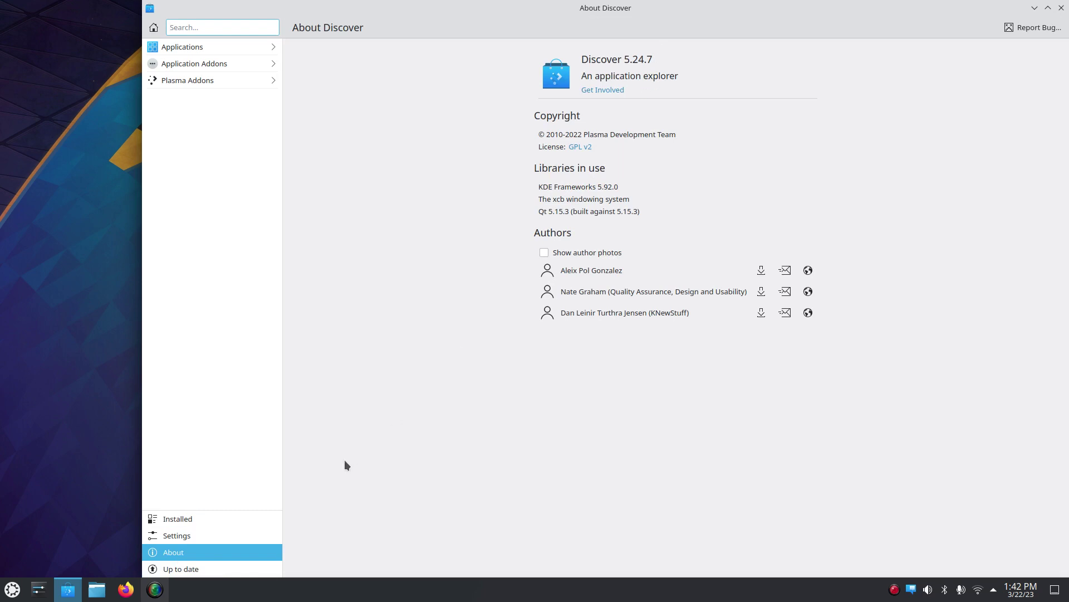
click(204, 535)
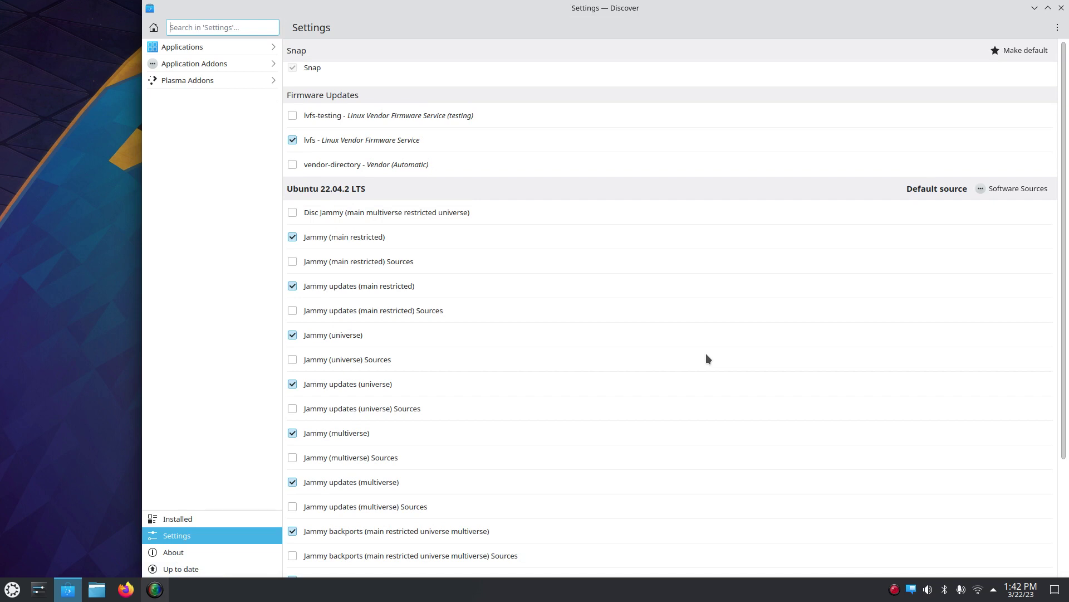
scroll(707, 355, down, 2)
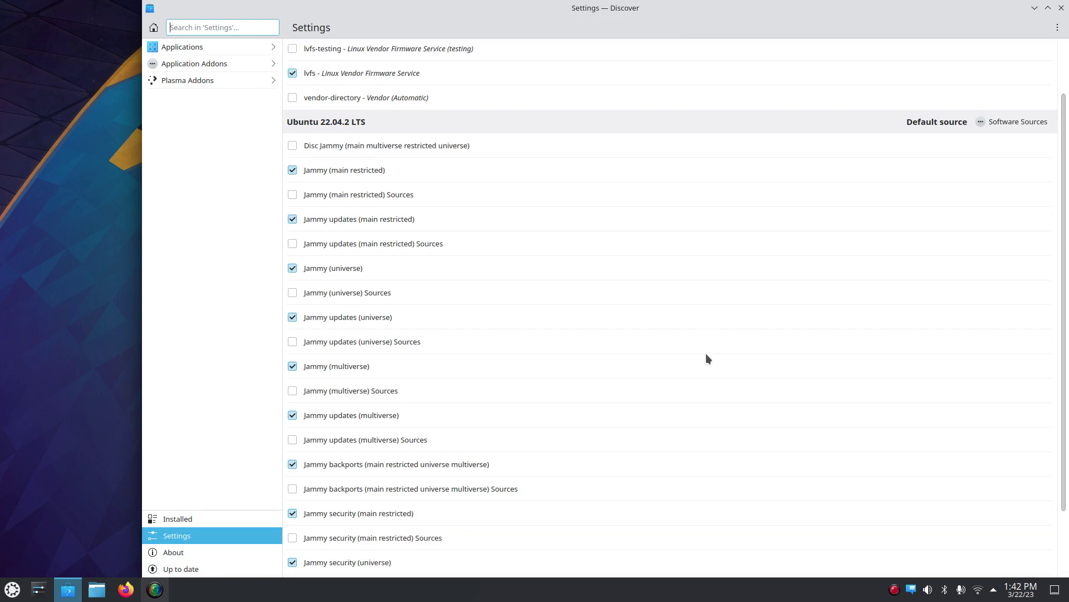
scroll(703, 278, down, 3)
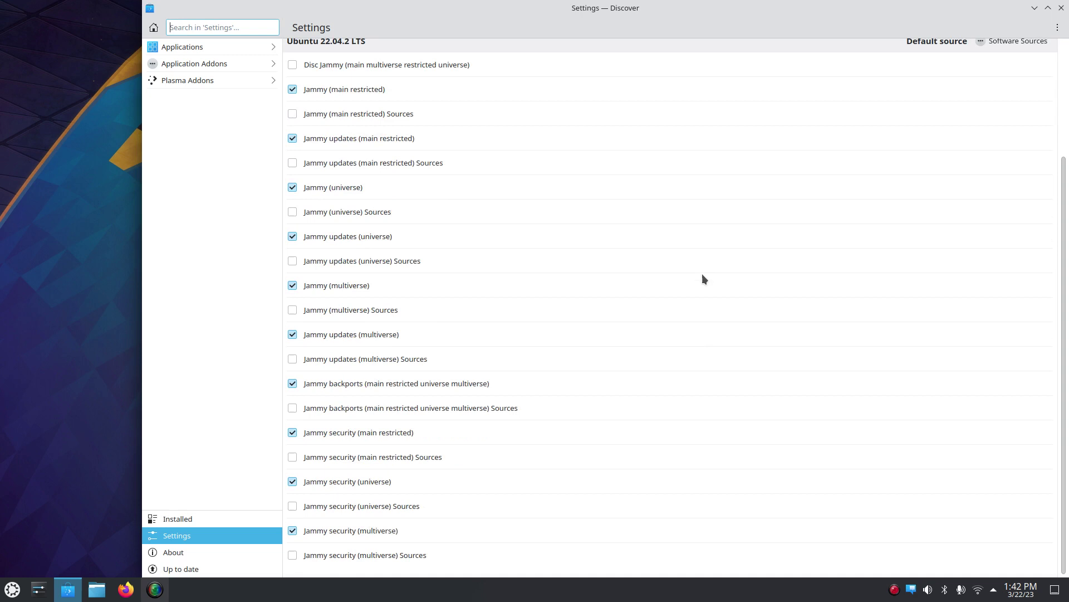
scroll(703, 278, up, 5)
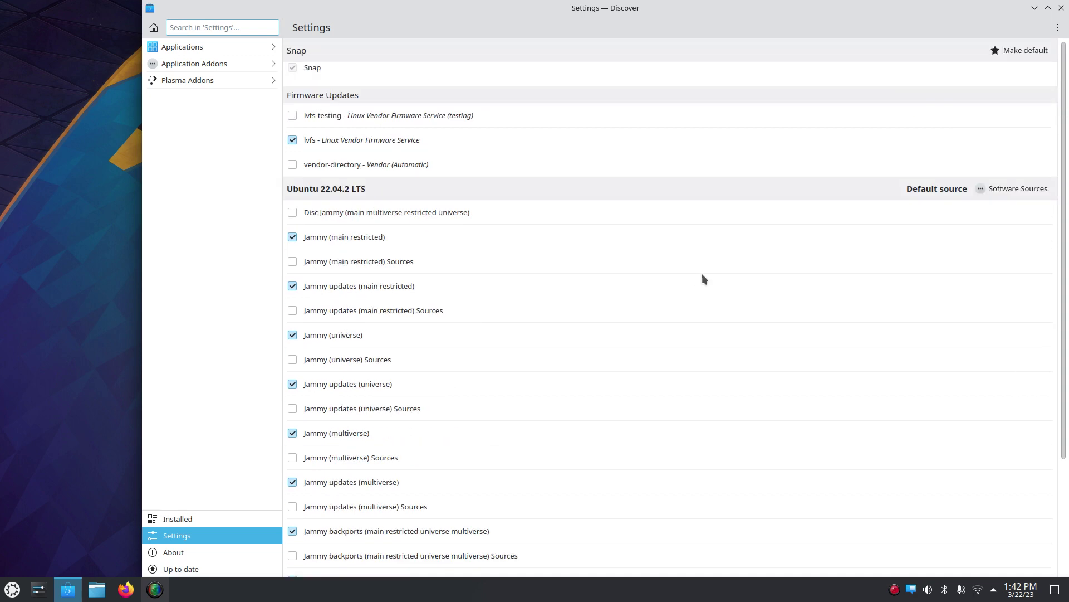
click(179, 47)
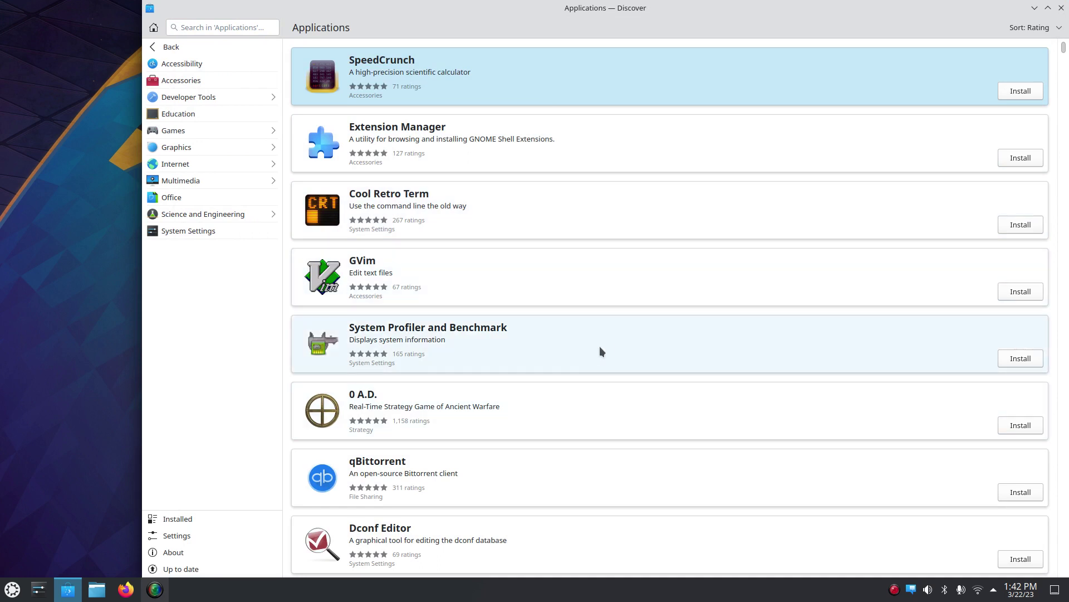
Step: View System Profiler and Benchmark details, close Discover, and open the launcher with Meta
click(607, 350)
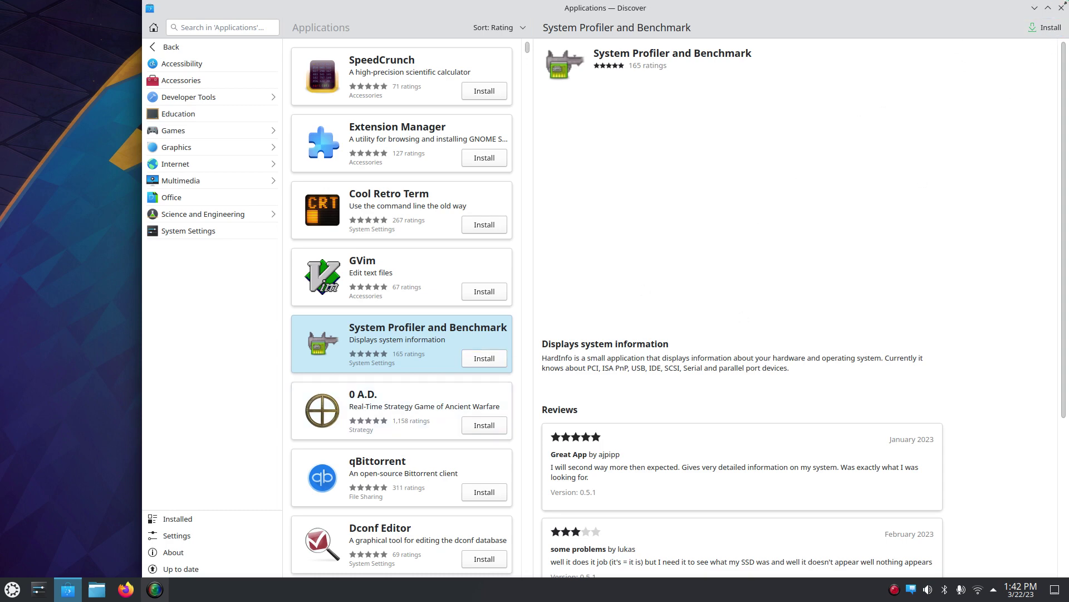
click(1061, 8)
key(super)
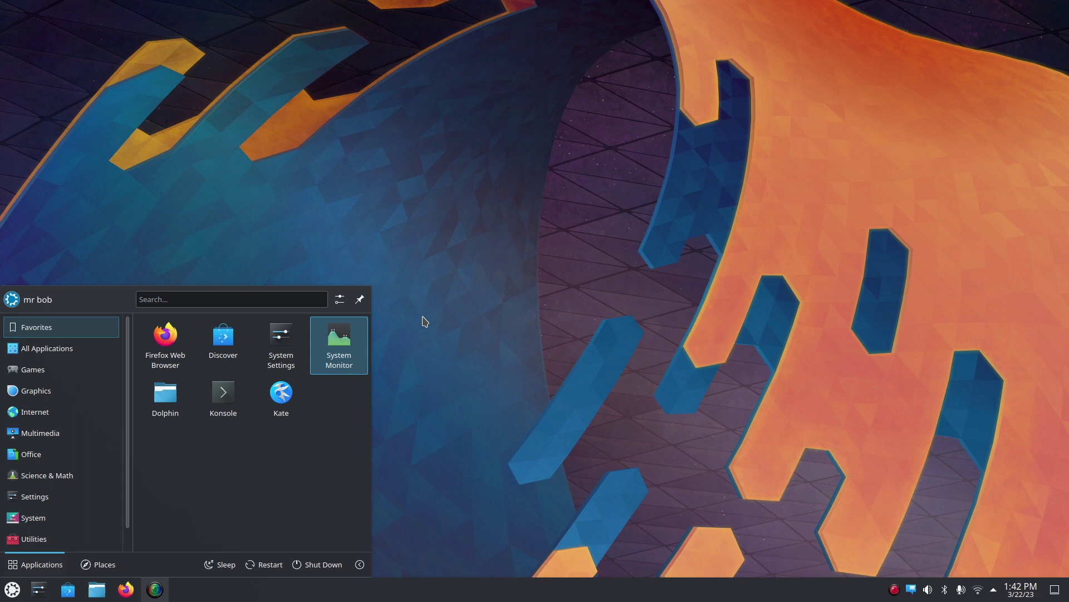
Step: Open System Settings and review the About this System and Display and Monitor pages
click(285, 352)
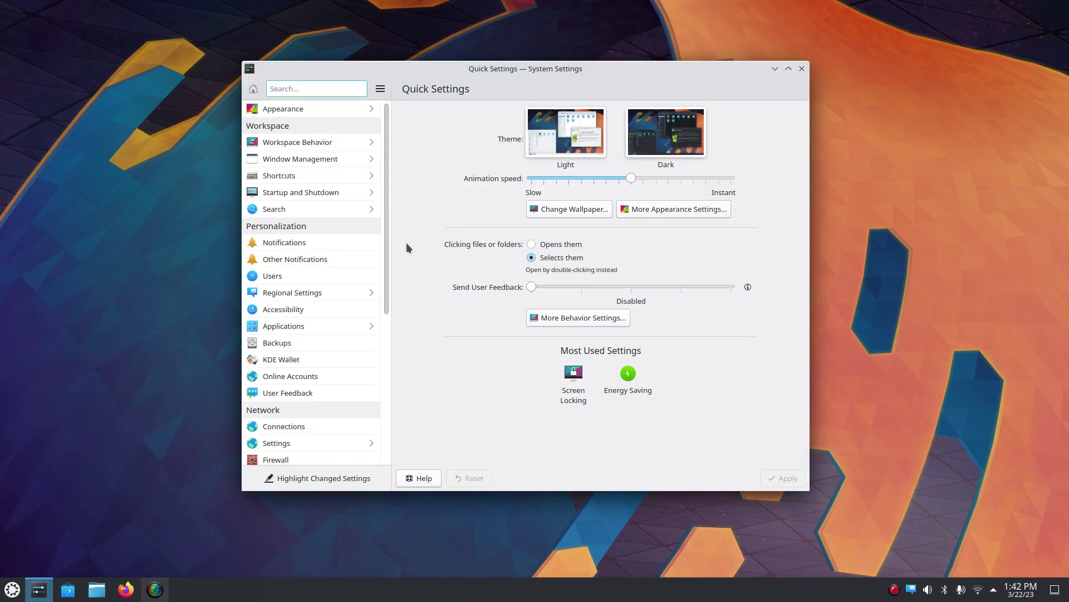
drag(386, 227, 407, 403)
click(330, 430)
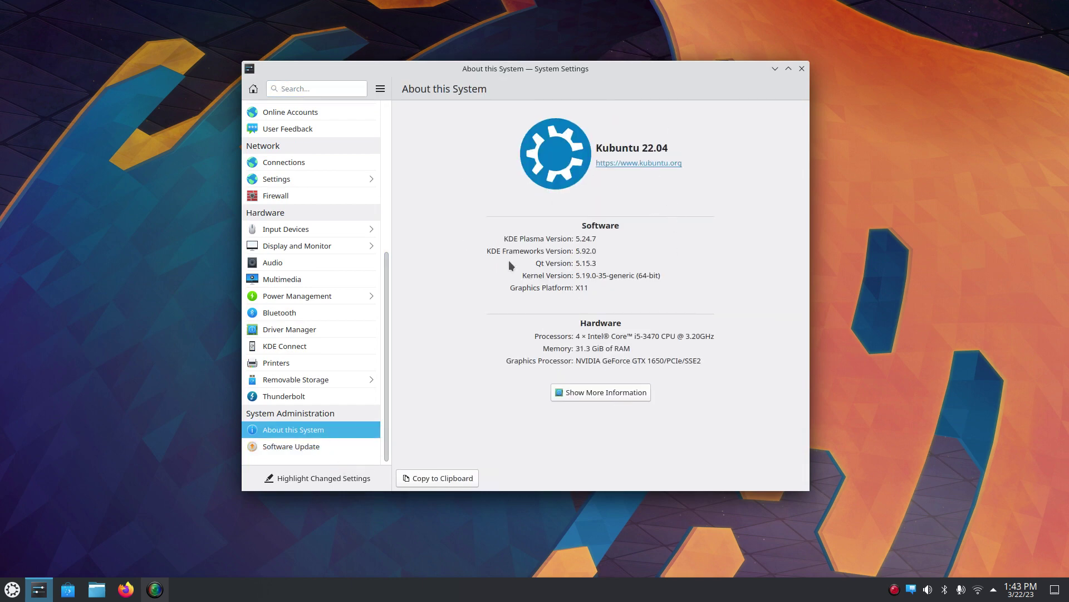
drag(387, 310, 392, 257)
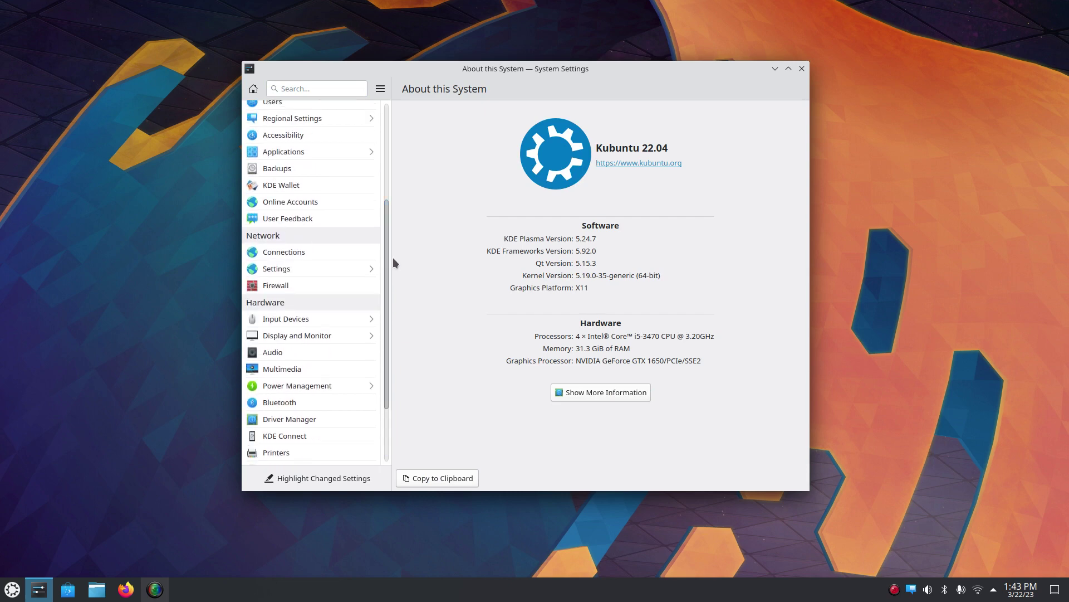
click(330, 333)
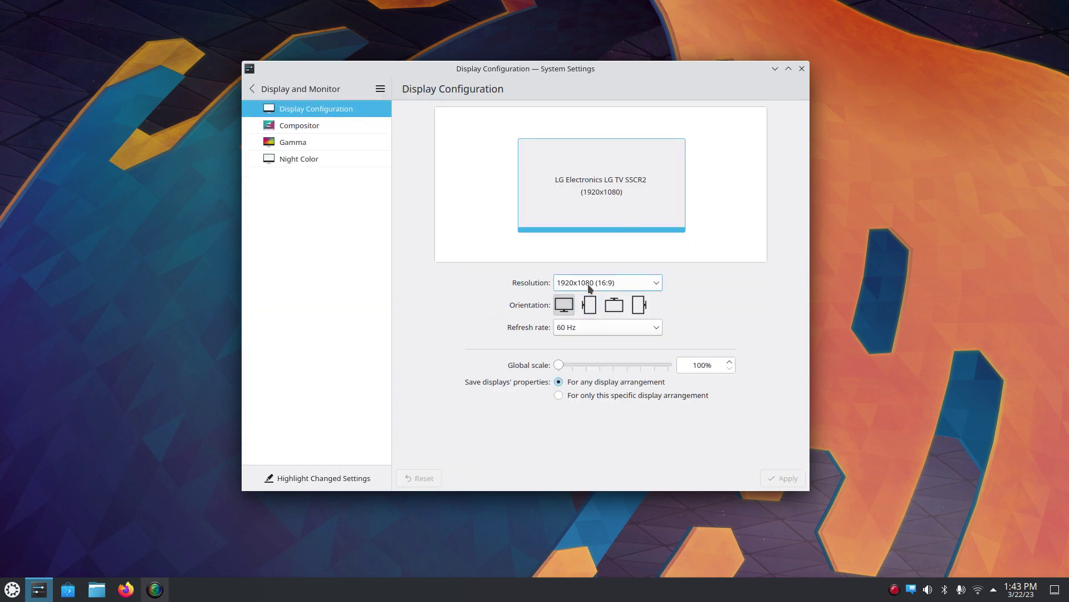
click(260, 88)
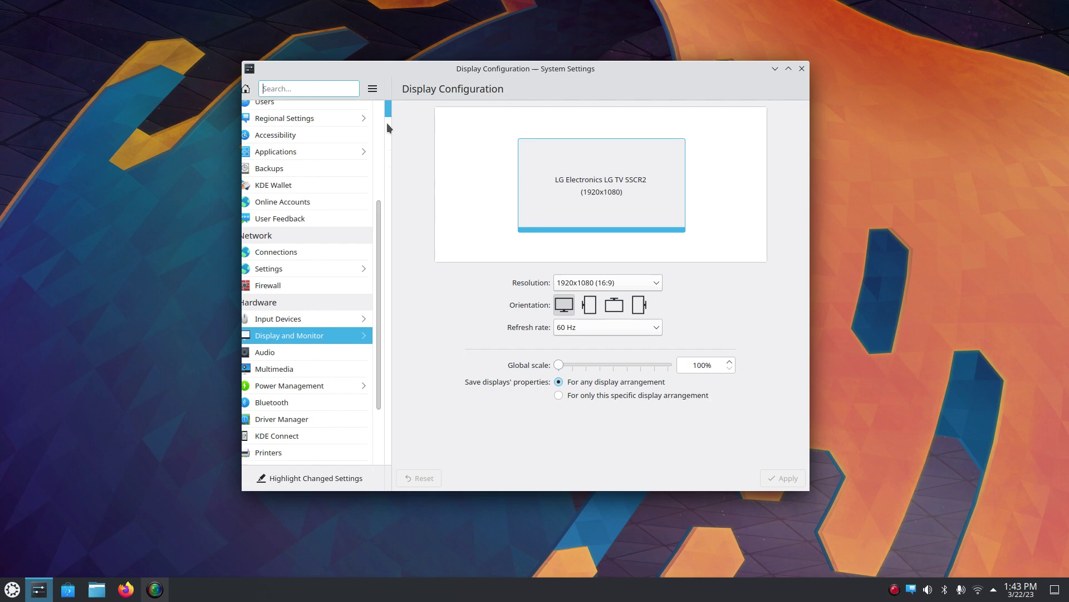
Step: Check the Appearance Global Theme page, then close System Settings and open the launcher
drag(376, 250, 389, 118)
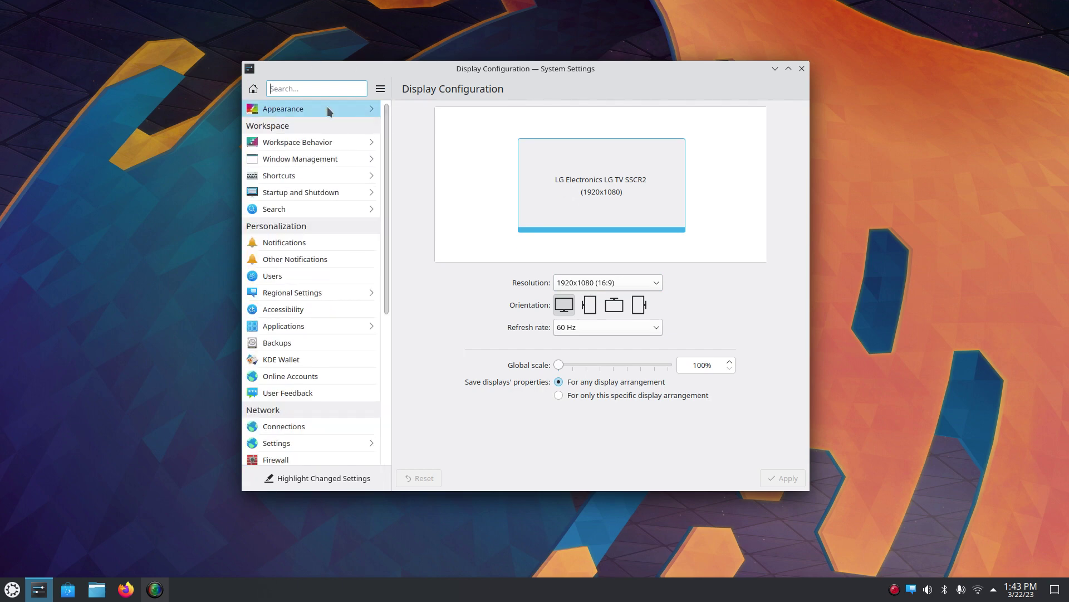
click(328, 110)
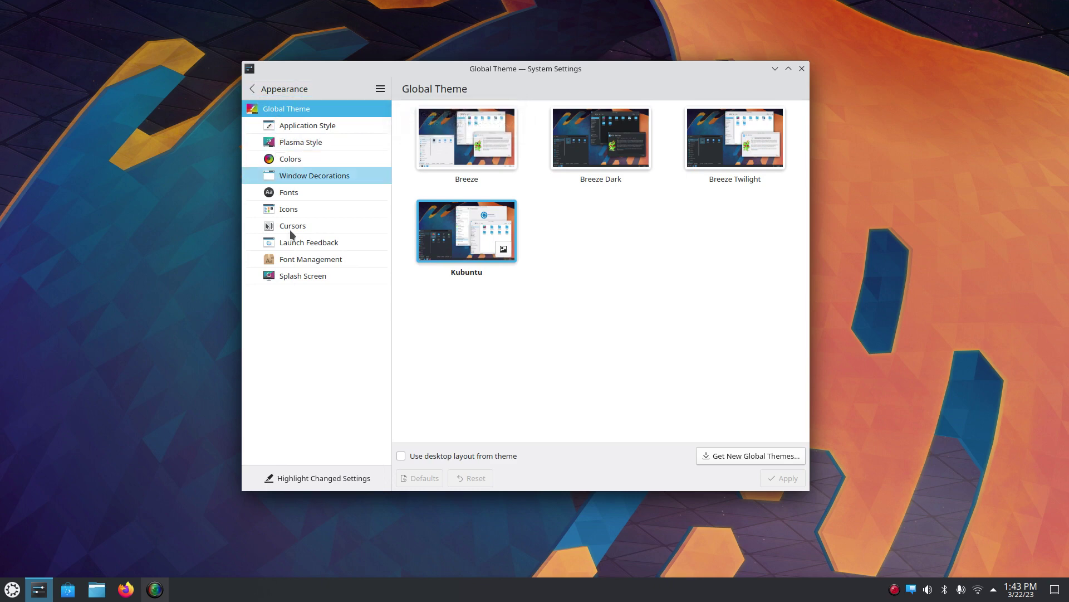
click(253, 89)
click(801, 69)
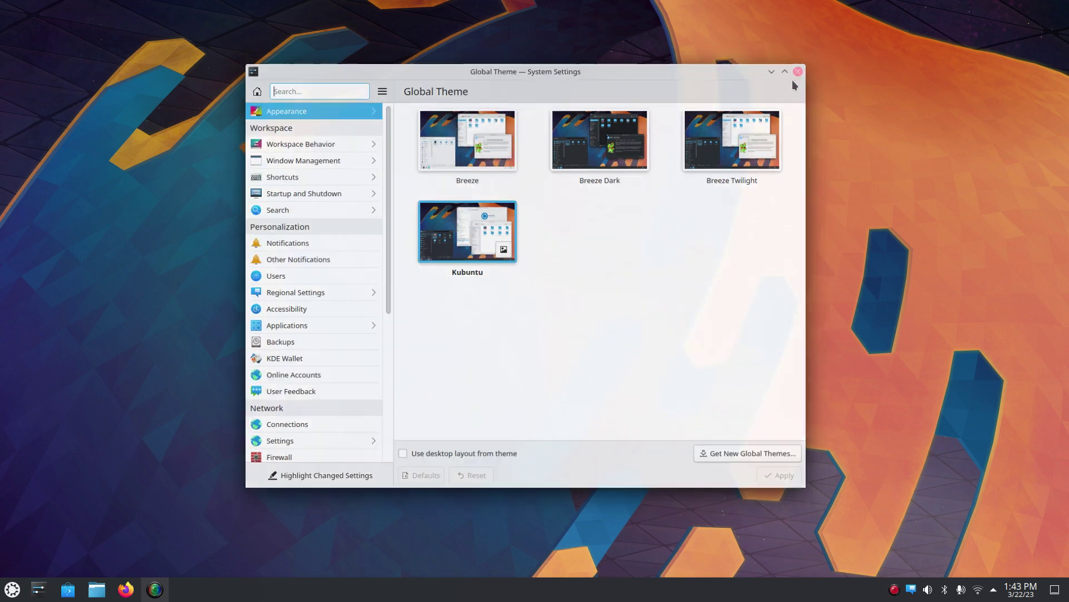
click(3, 592)
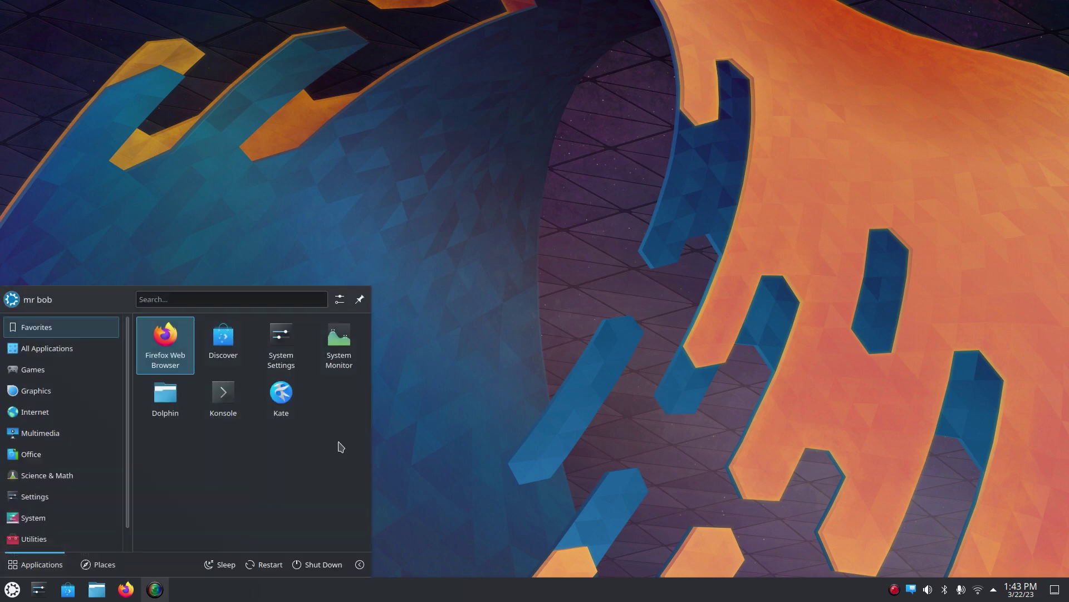
Step: Launch Dolphin and toggle the split view on and back off
click(163, 400)
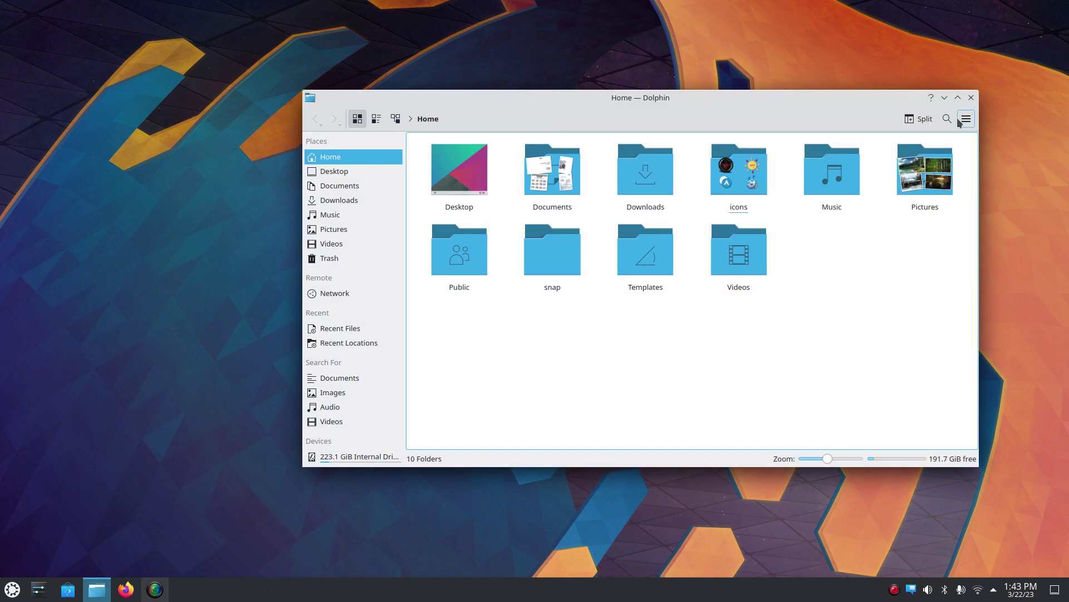
click(922, 119)
click(924, 119)
Step: Shrink the Home folder icons slightly with the zoom slider
scroll(667, 381, down, 3)
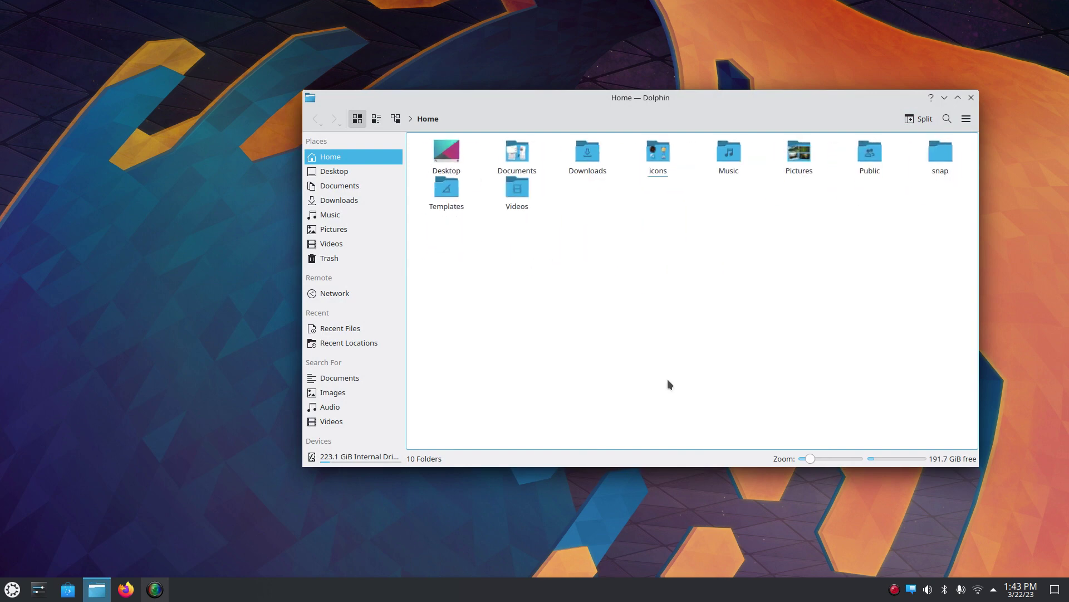
scroll(669, 382, up, 4)
scroll(669, 382, down, 1)
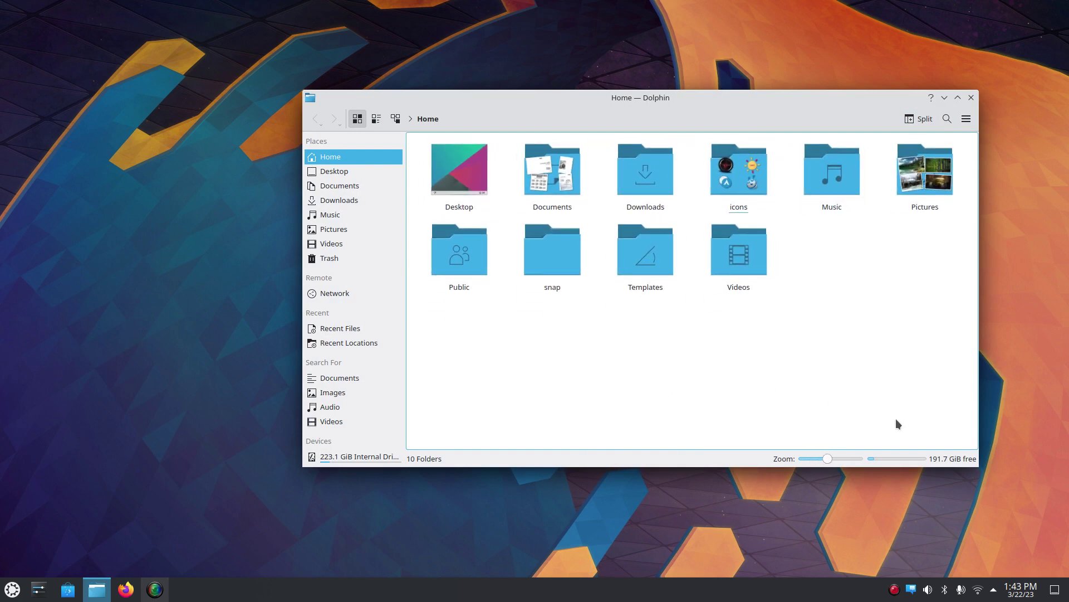
drag(830, 462, 820, 458)
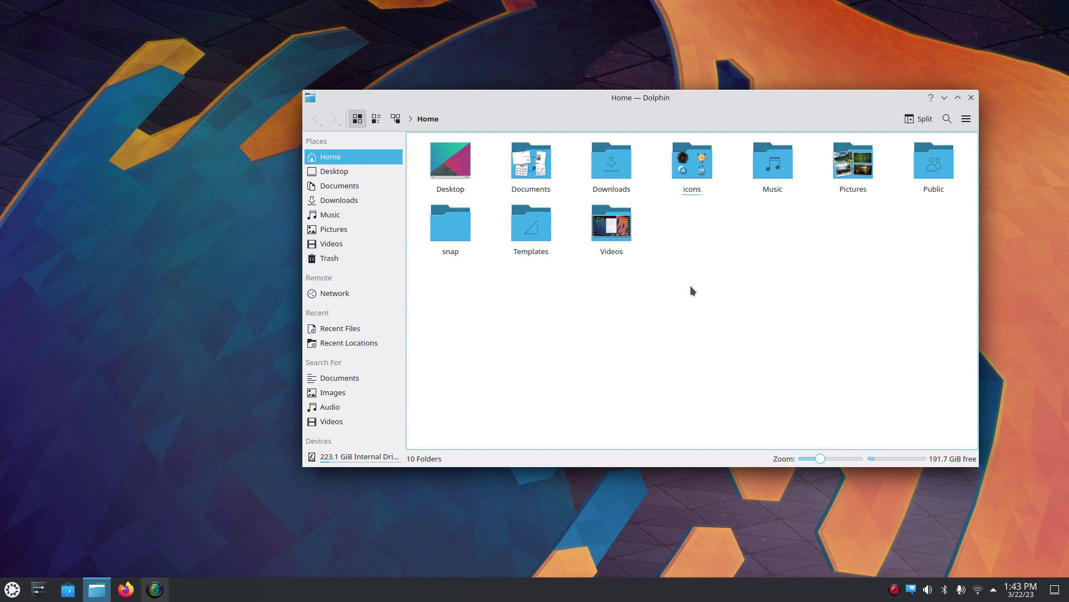
scroll(696, 320, up, 1)
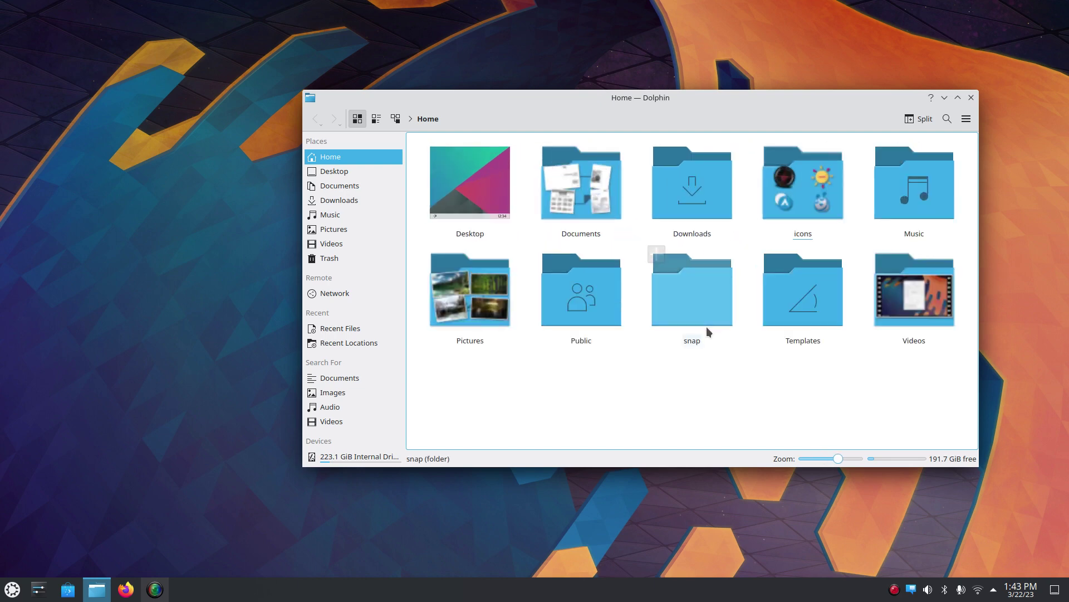
scroll(706, 327, down, 2)
scroll(700, 328, up, 1)
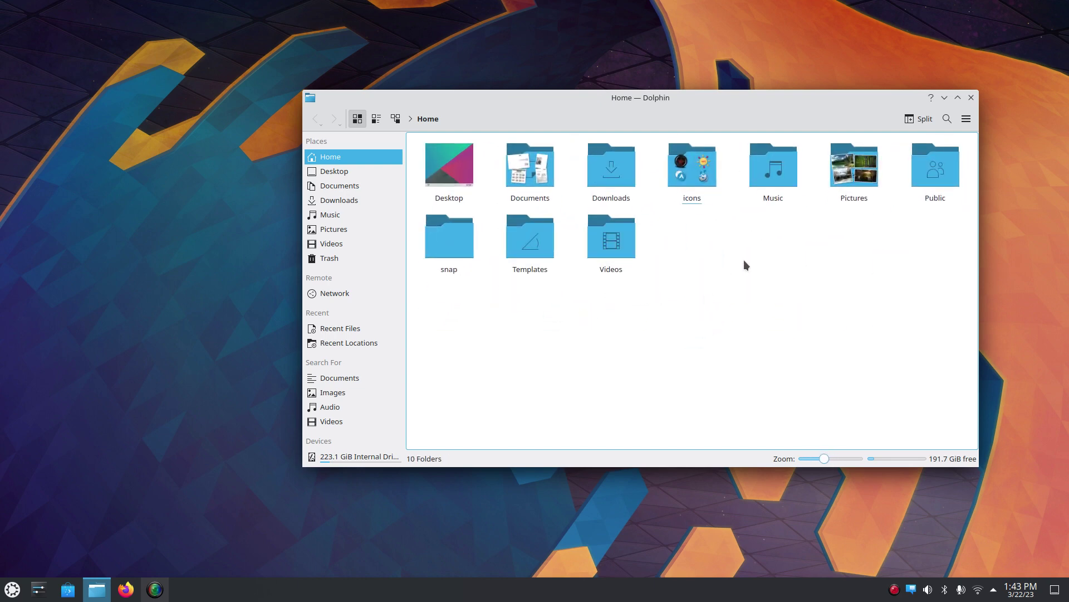
Step: Open Pictures and inspect the context menu for 1.jpg without choosing an action
click(856, 170)
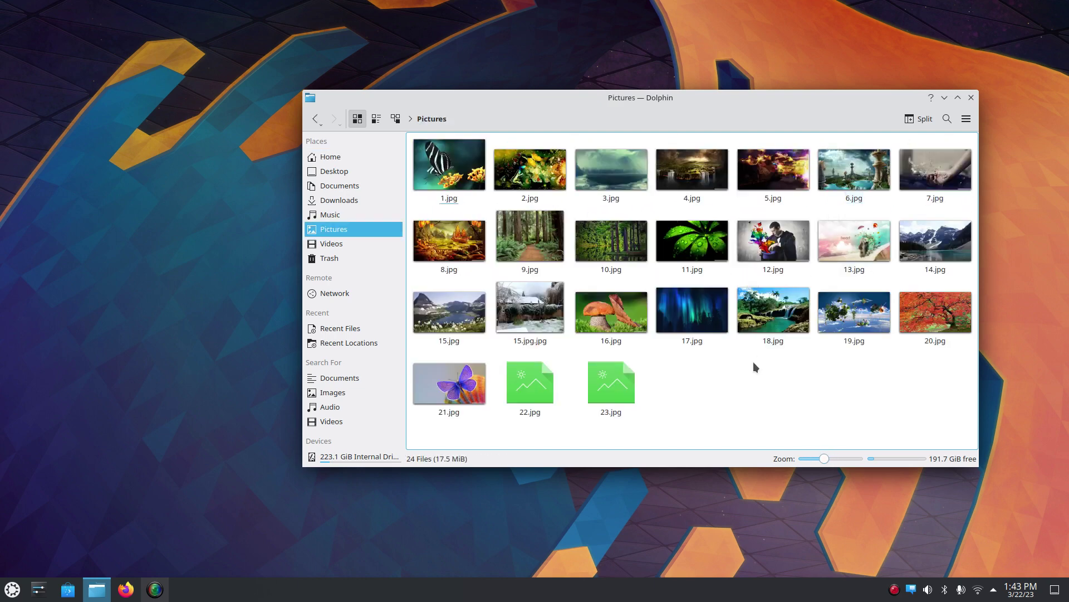
right_click(464, 167)
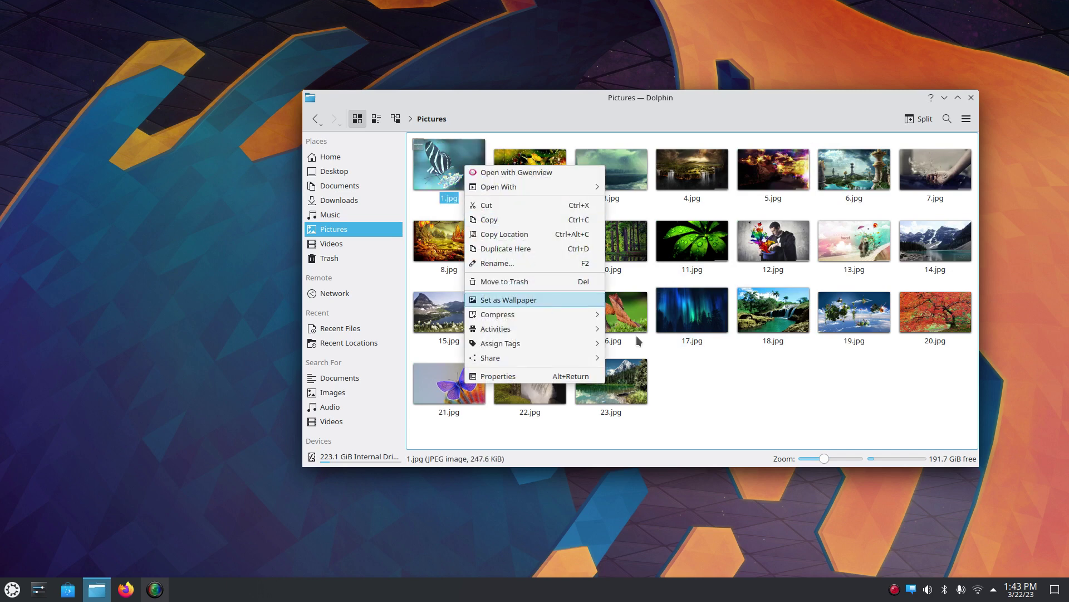
click(760, 392)
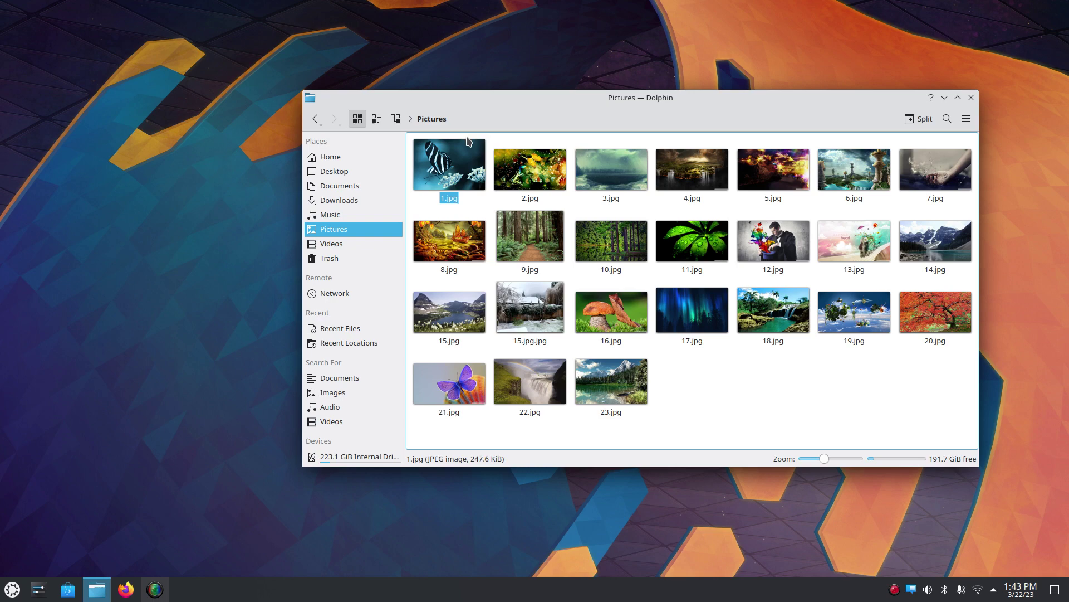
ctrl+scroll(733, 329, up, 2)
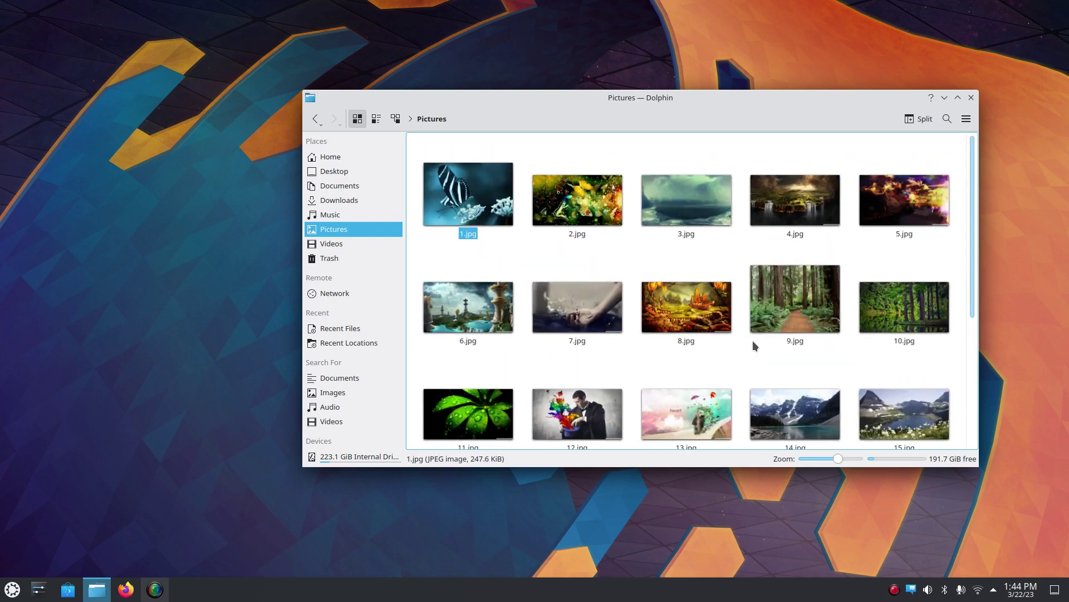
scroll(707, 255, down, 3)
scroll(706, 256, up, 3)
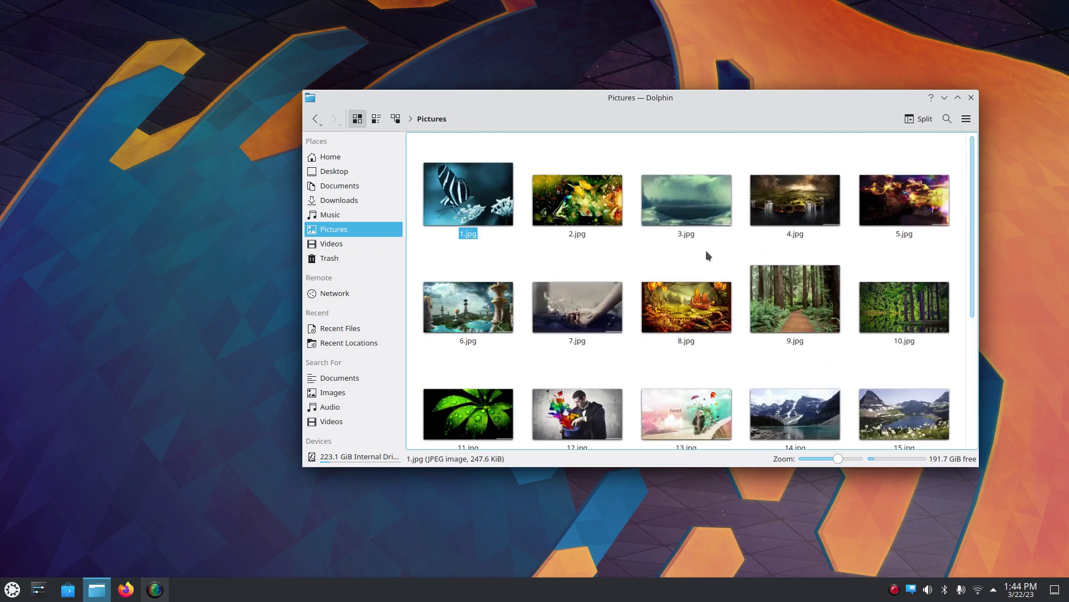
Step: Return to the Home folder and close Dolphin
click(329, 156)
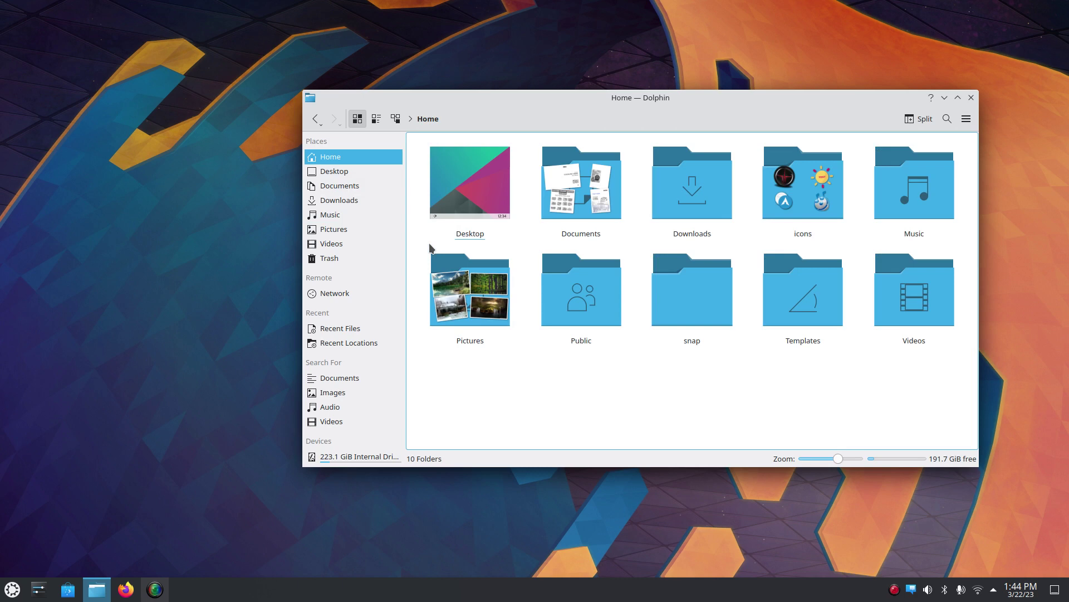
ctrl+scroll(548, 282, down, 1)
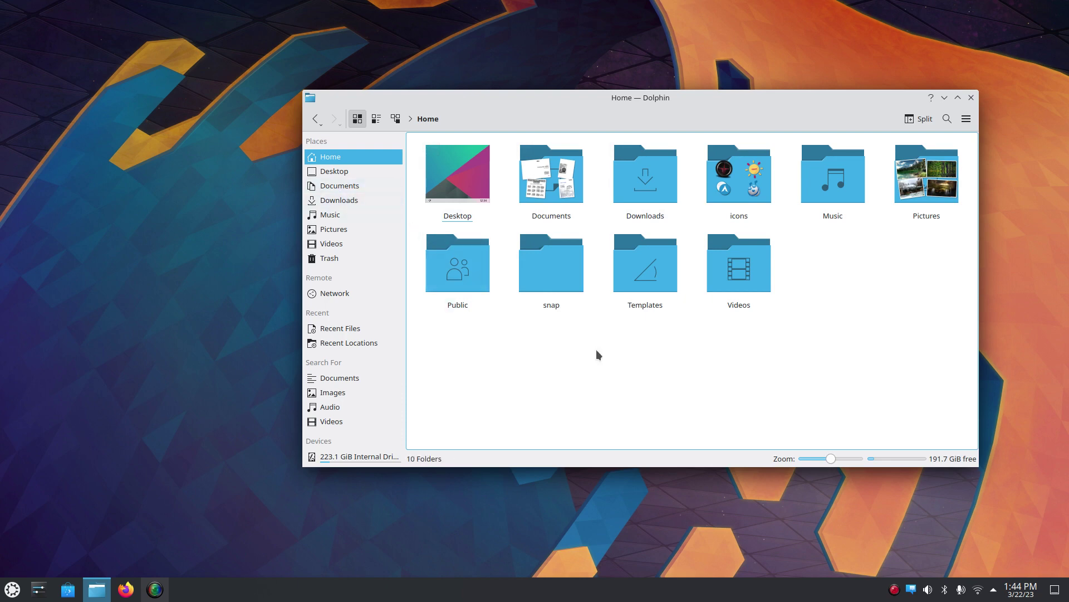
click(971, 98)
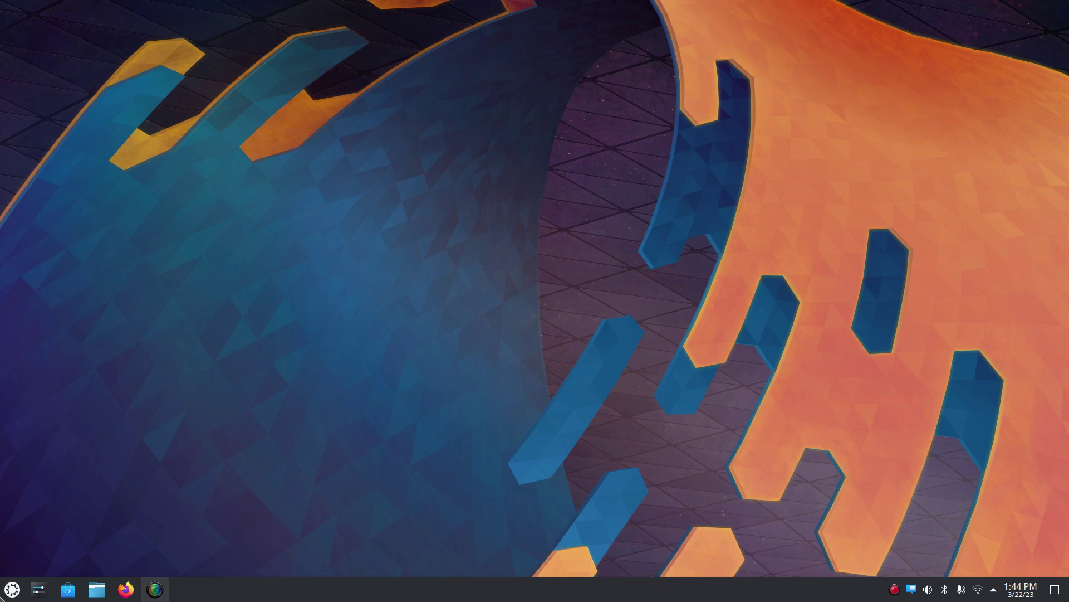
Step: Open the application launcher and browse Games and Graphics to the Internet apps (Firefox, KTorrent, Thunderbird Mail)
click(13, 591)
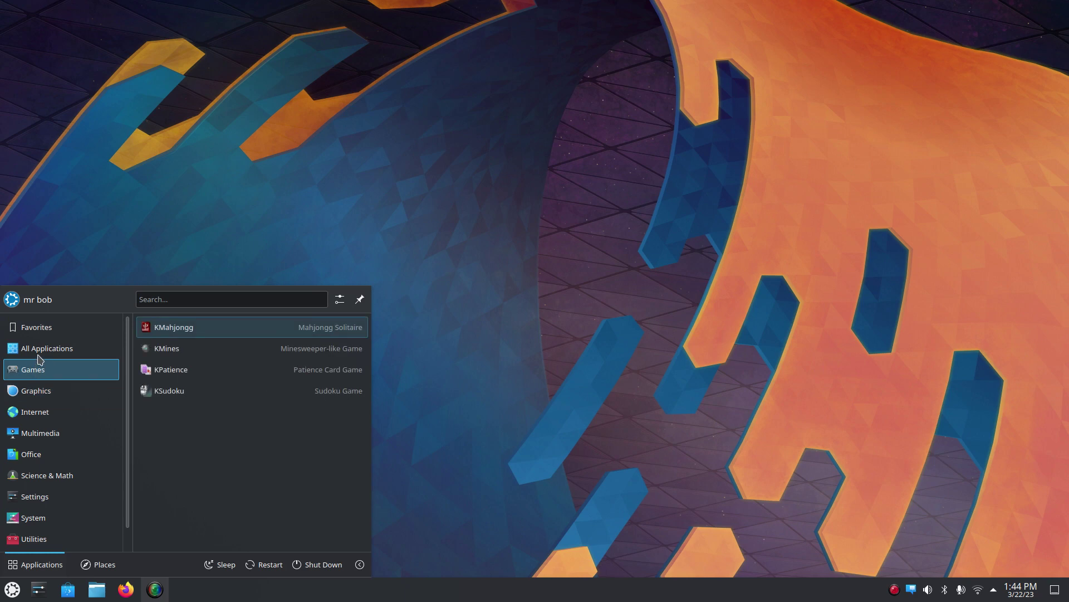
mouse_move(39, 359)
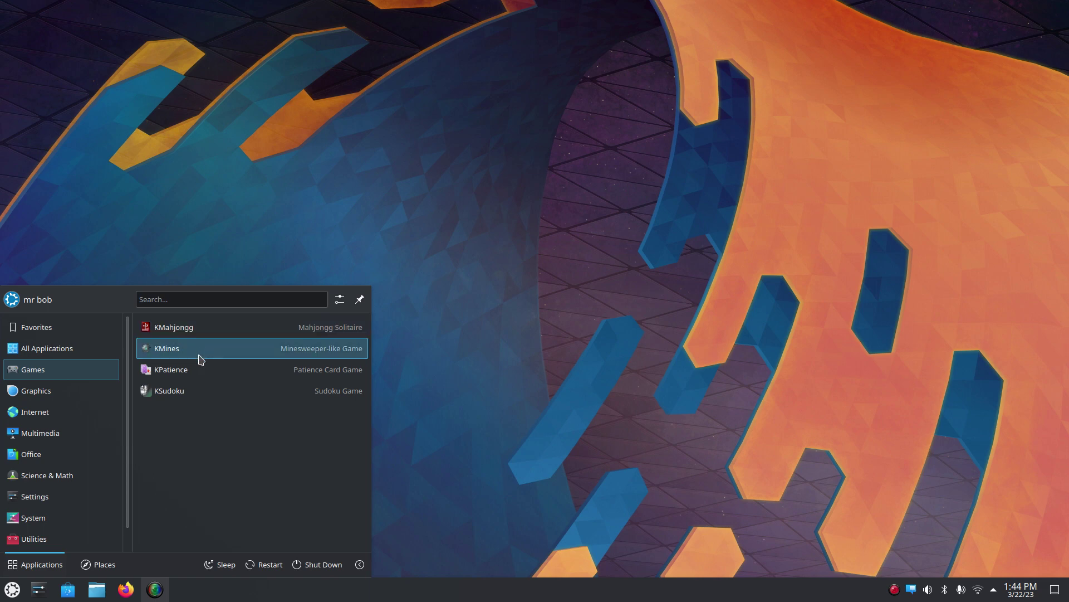
mouse_move(82, 395)
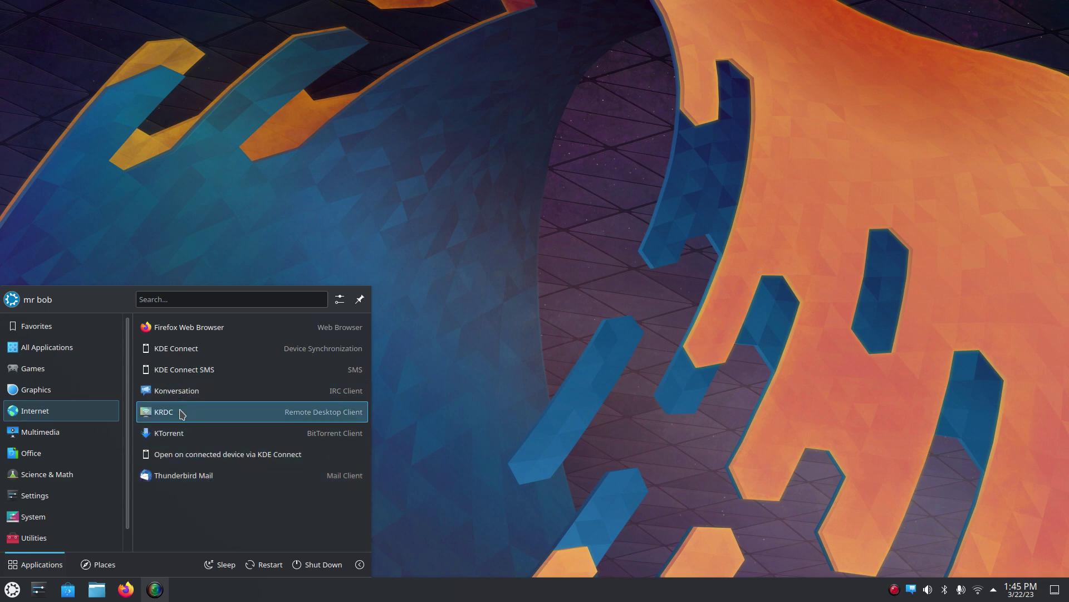
Step: Browse Multimedia, Office, Science & Math and Settings, then scroll the System list down to Muon Package Manager
click(75, 435)
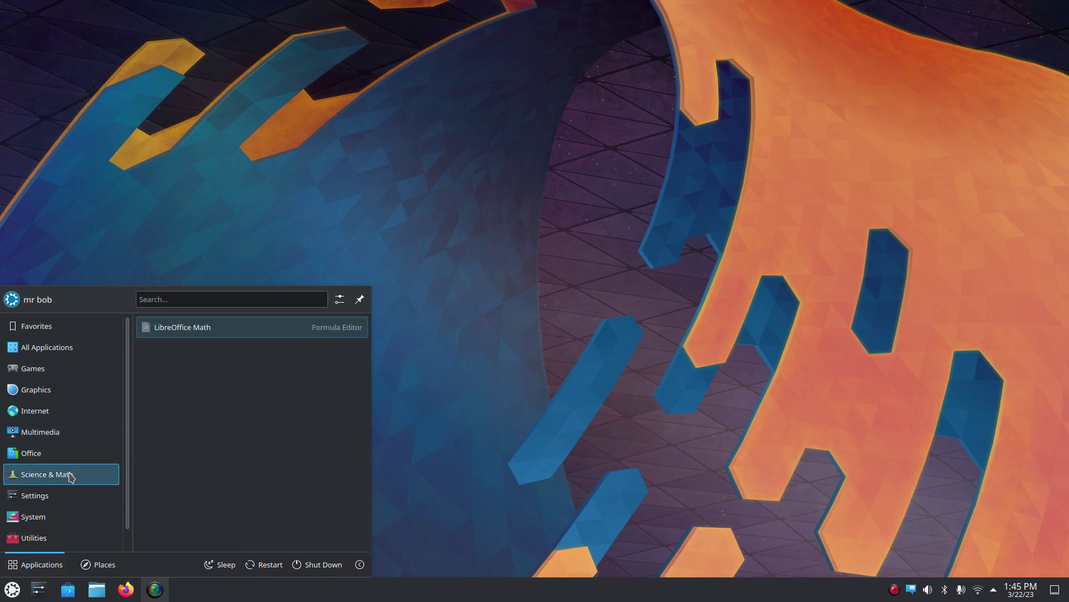
mouse_move(49, 453)
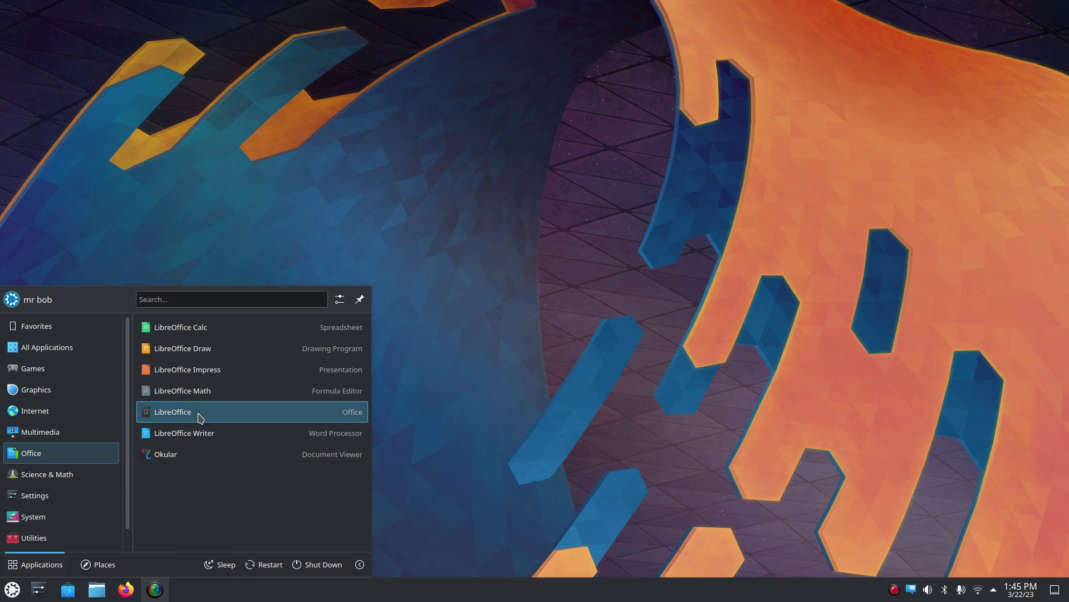
click(91, 477)
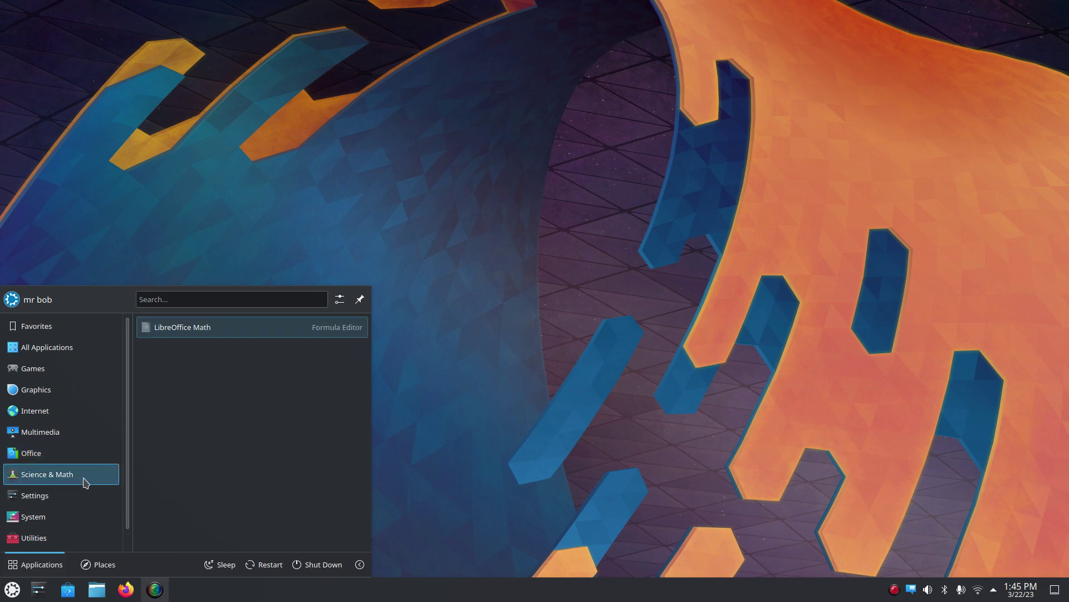
mouse_move(80, 505)
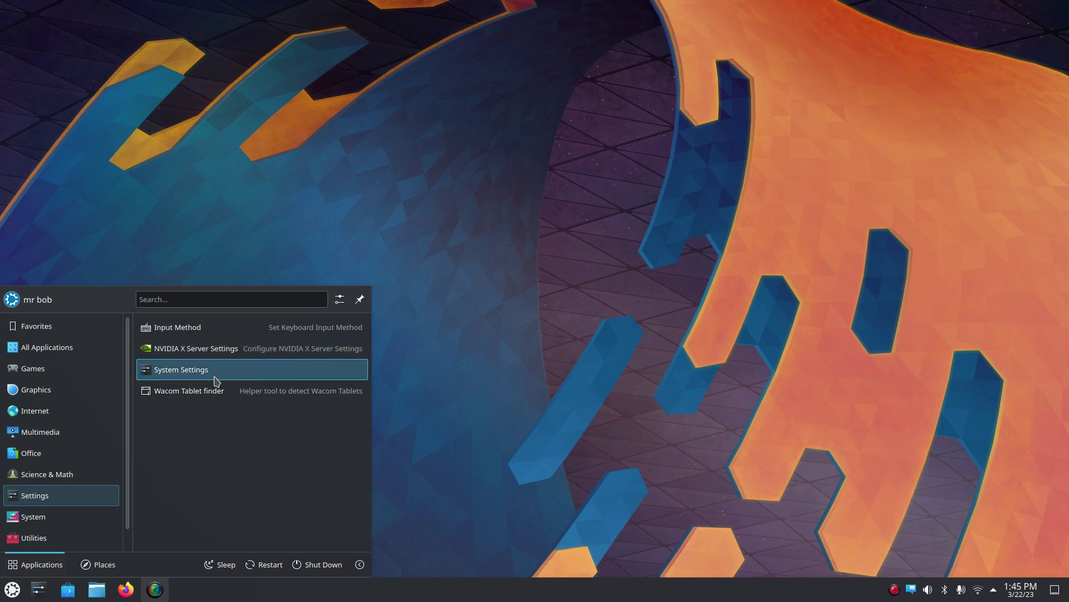
mouse_move(51, 522)
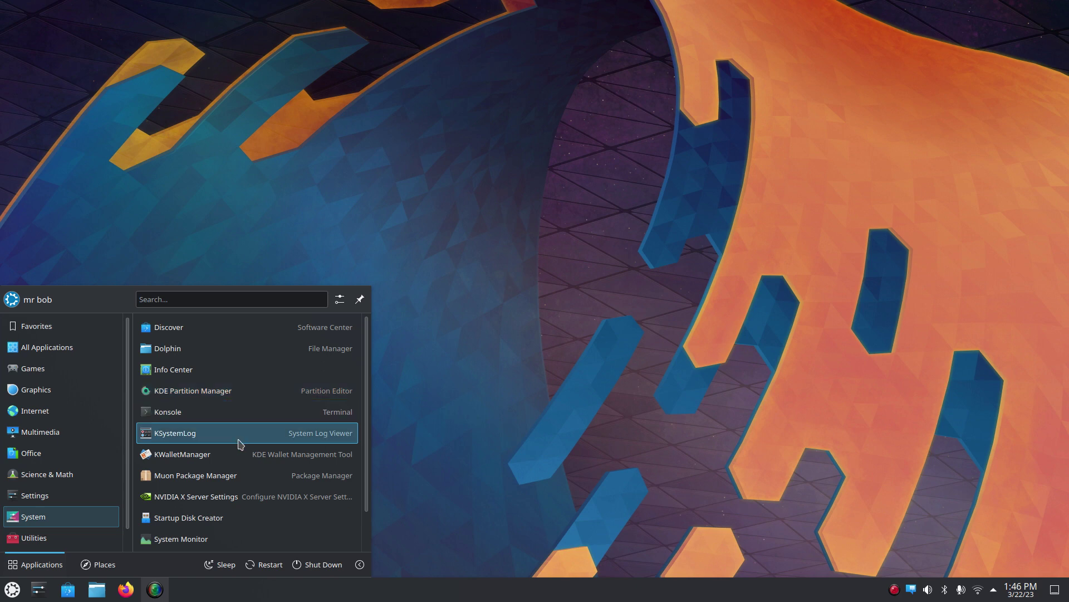
scroll(226, 480, down, 1)
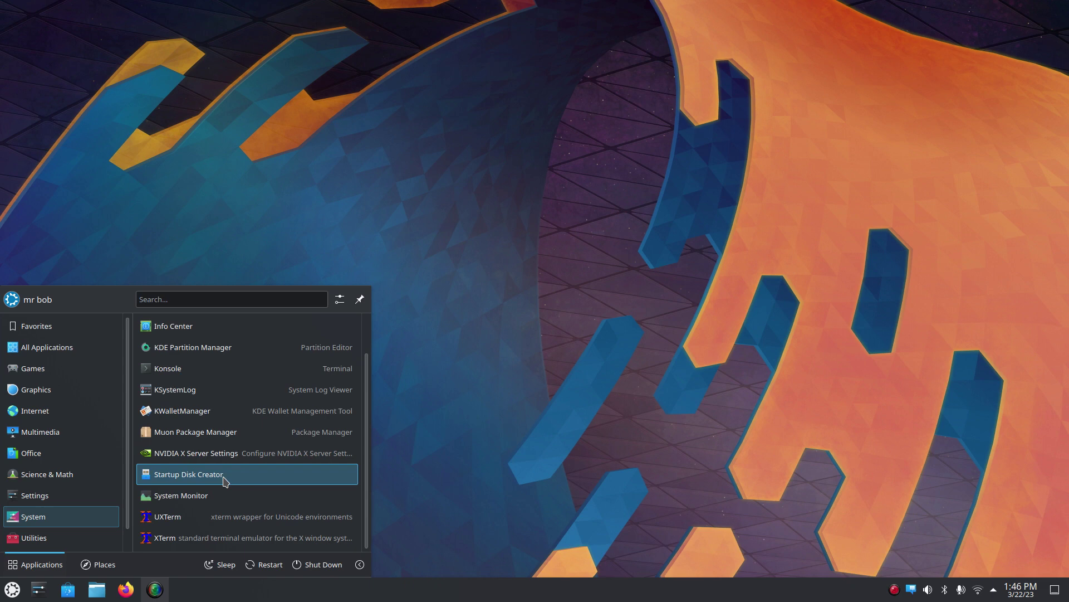
Step: Launch Muon Package Manager, view the 0ad package details, and open the Software Sources settings
click(221, 435)
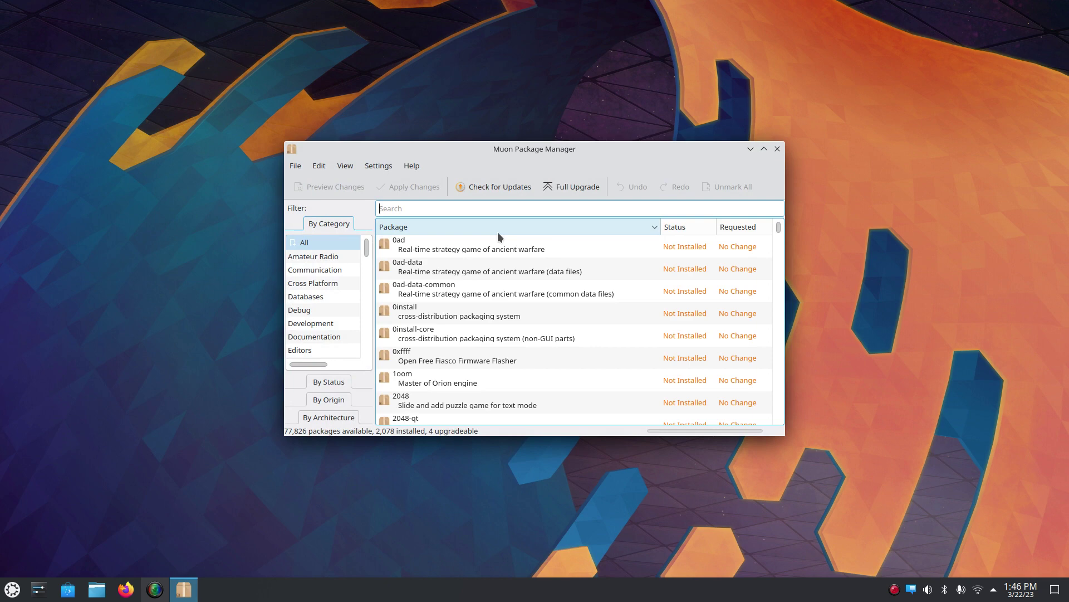
click(434, 247)
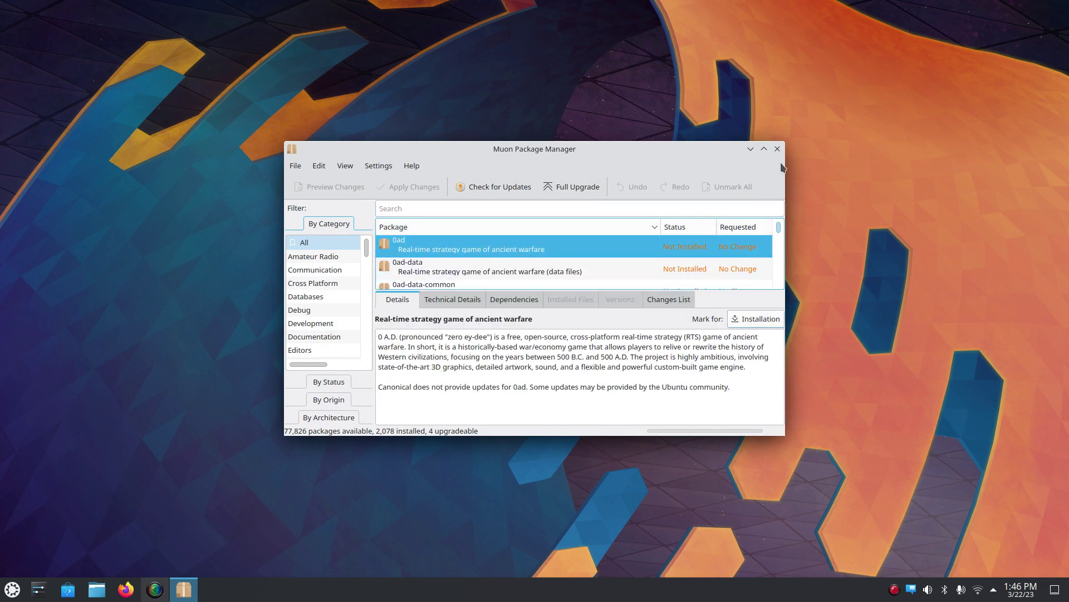
click(378, 166)
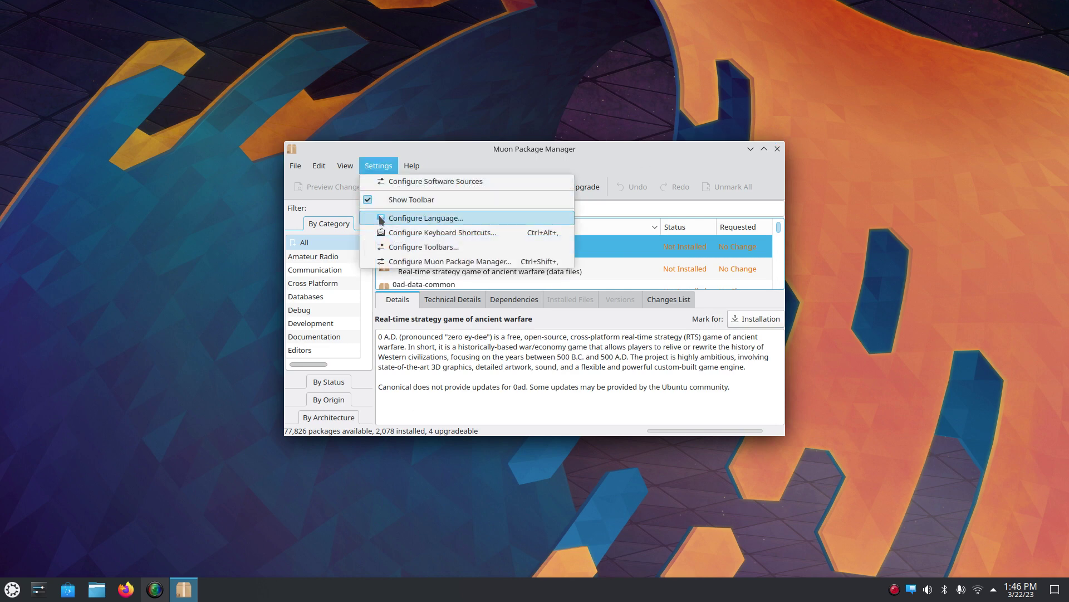
click(437, 181)
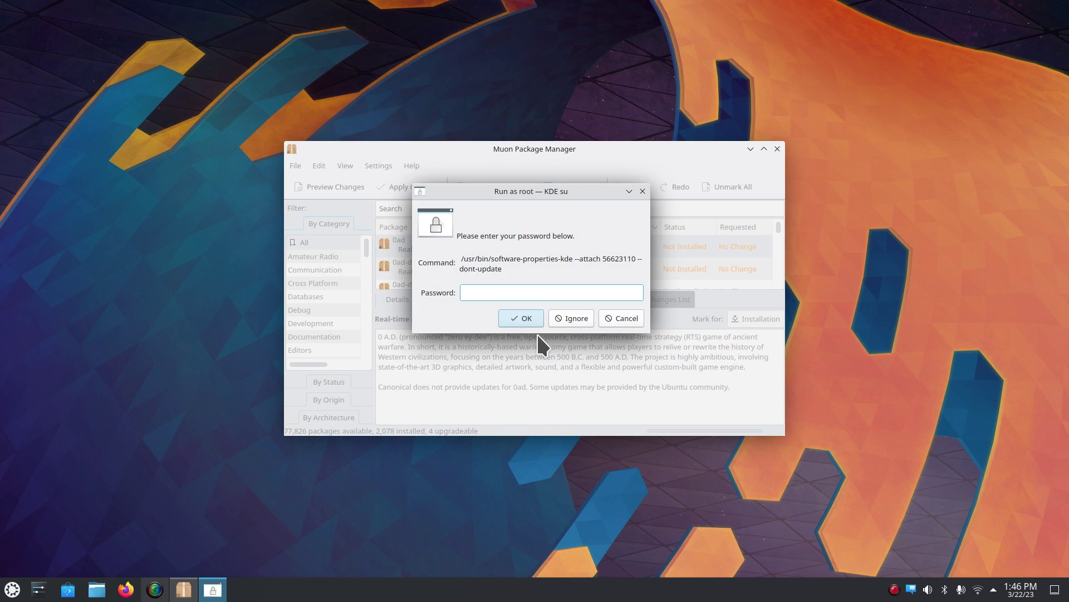
Step: Authenticate with the administrator password, view the other software sources, then close Software Sources and Muon
text(*****)
key(Return)
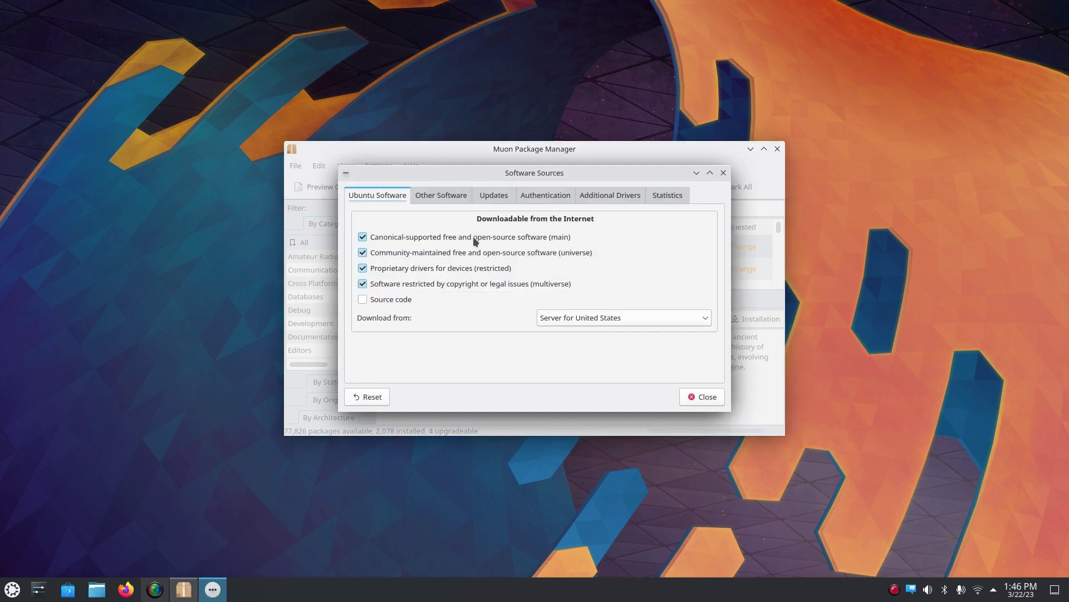
click(439, 196)
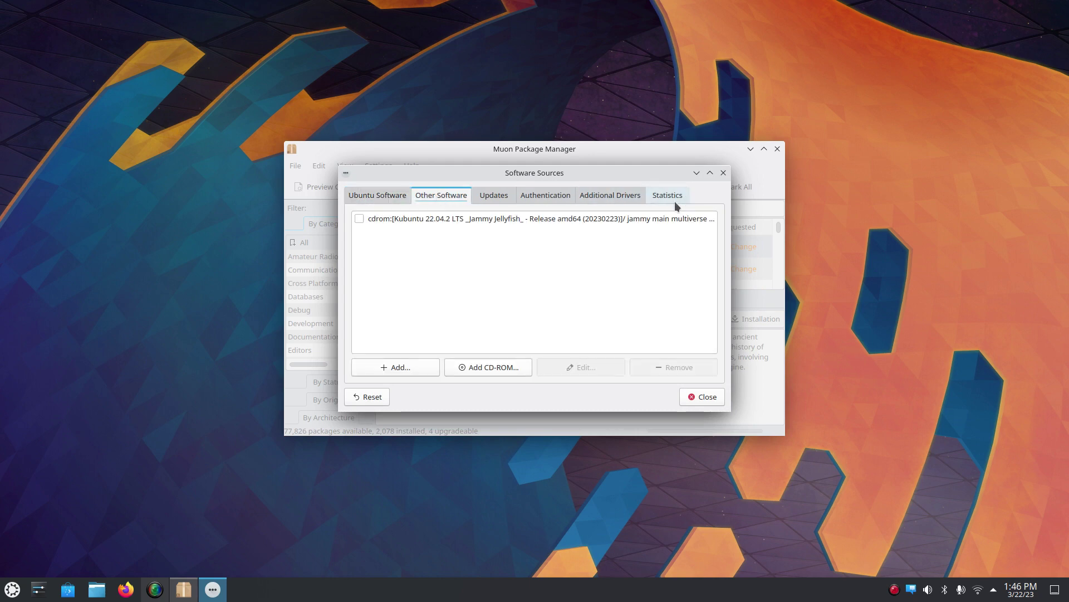
click(723, 172)
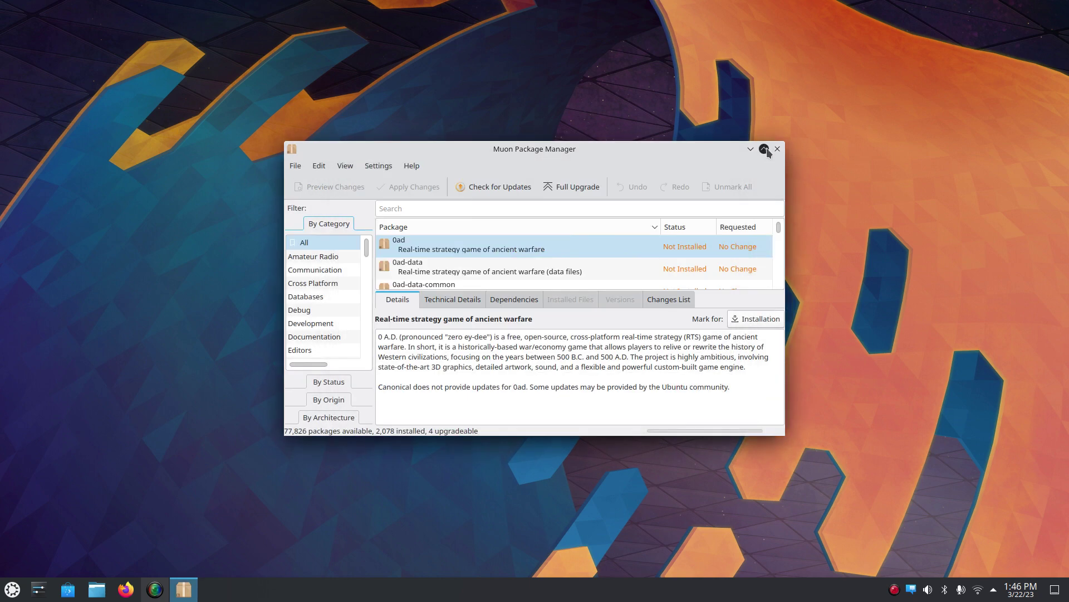
click(777, 149)
Step: Browse the launcher's Settings and System apps, ending on Utilities (Ark, Kate, KCalc, Spectacle)
click(16, 589)
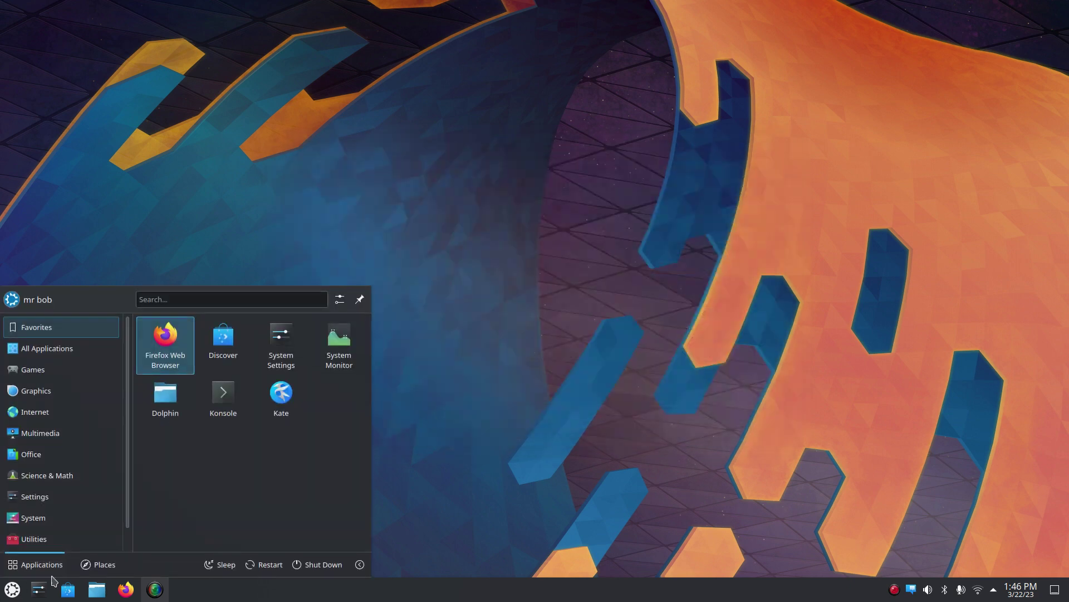
click(34, 496)
scroll(132, 458, down, 1)
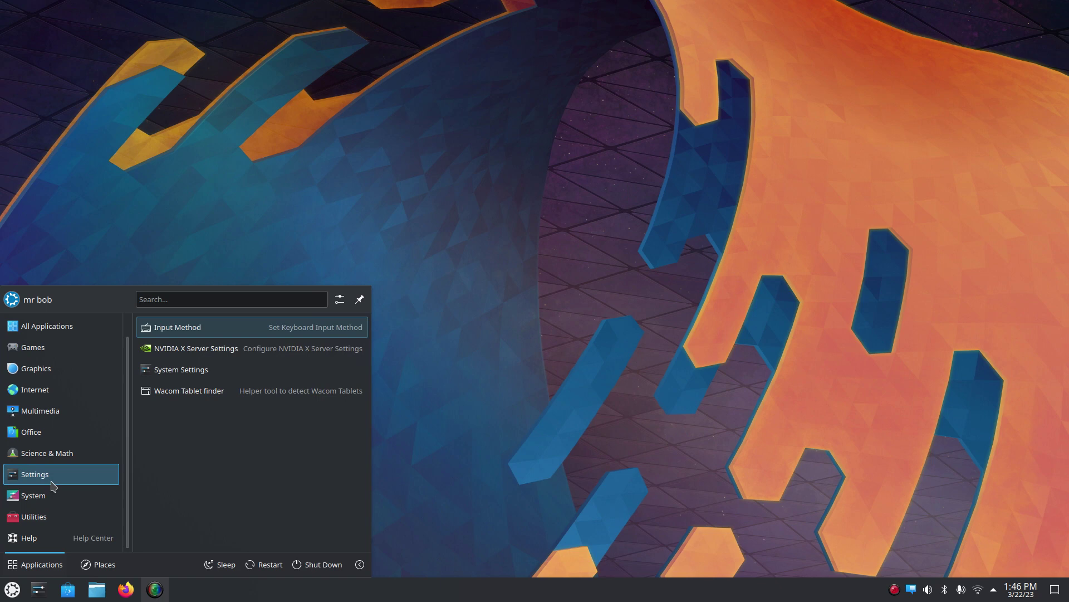
mouse_move(50, 498)
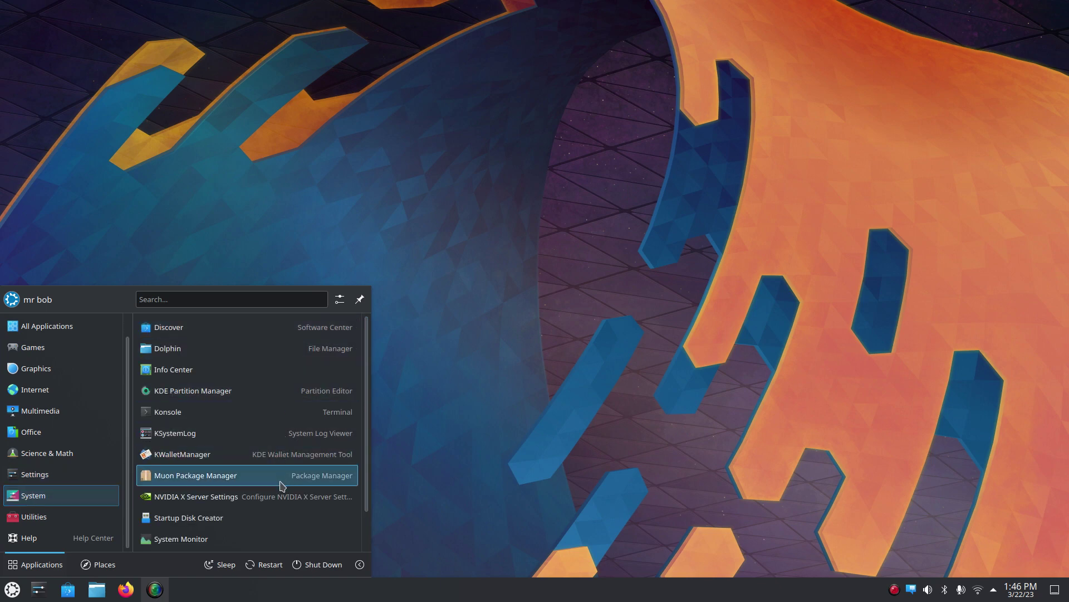
scroll(282, 490, down, 2)
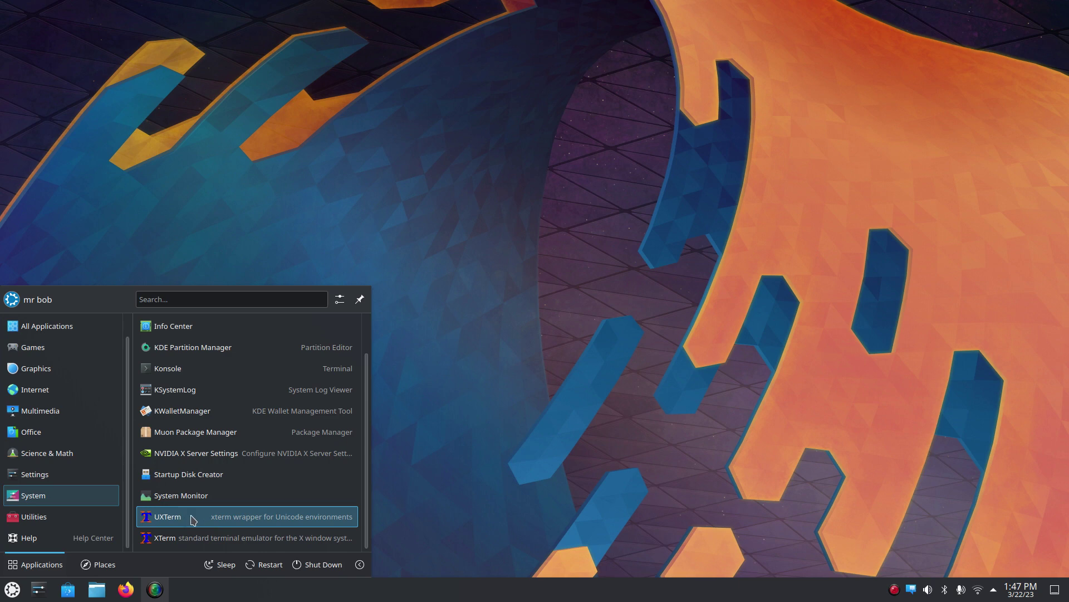
click(81, 523)
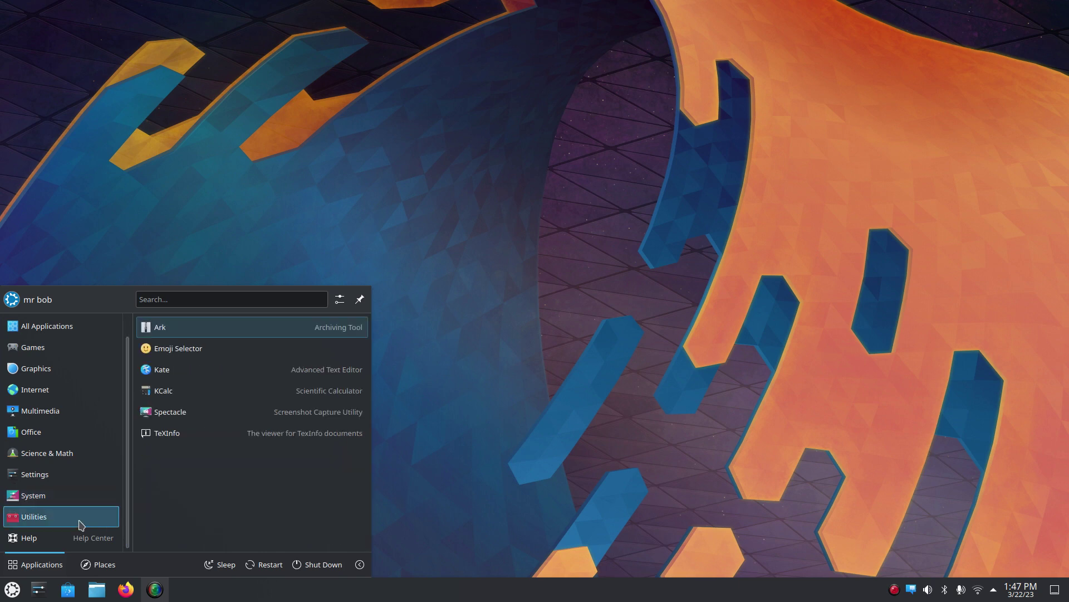
Step: Launch Spectacle from Utilities, center its window, switch the Area dropdown to Active Window, then close it
click(221, 418)
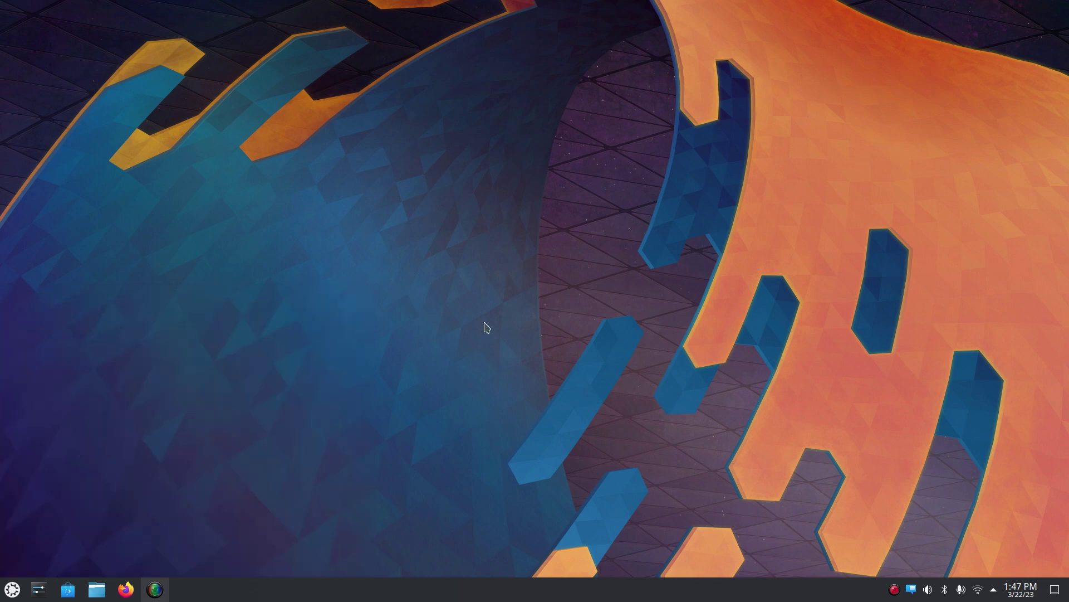
drag(434, 34, 605, 101)
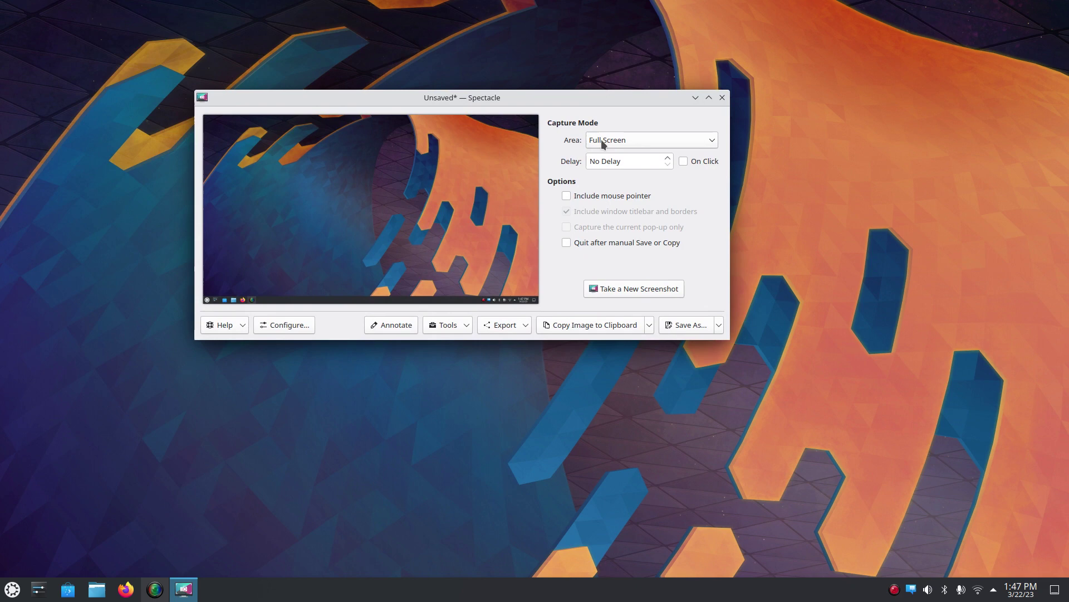
click(640, 144)
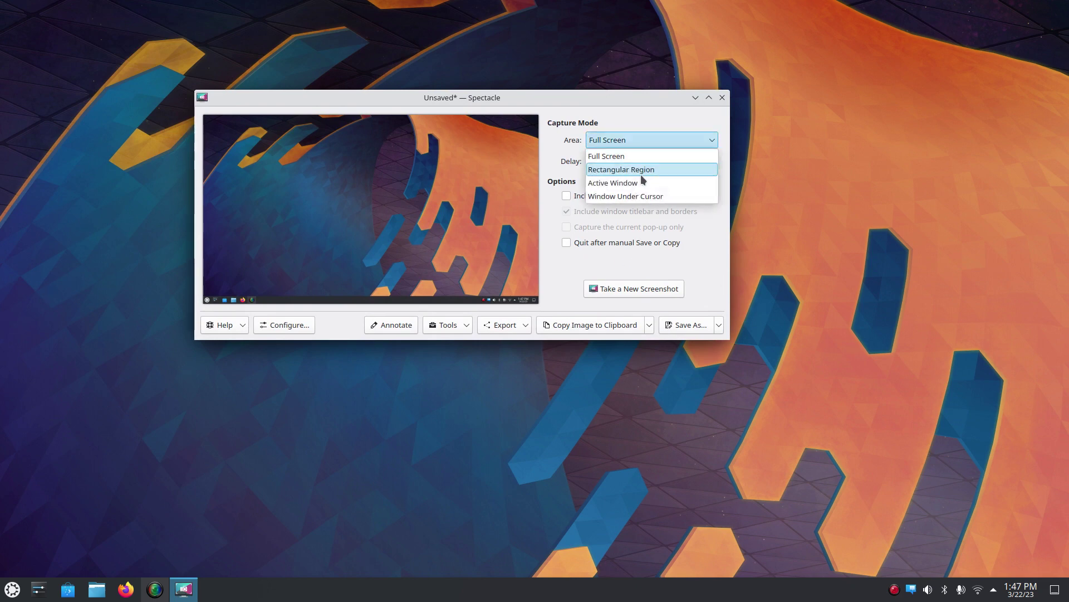
click(641, 185)
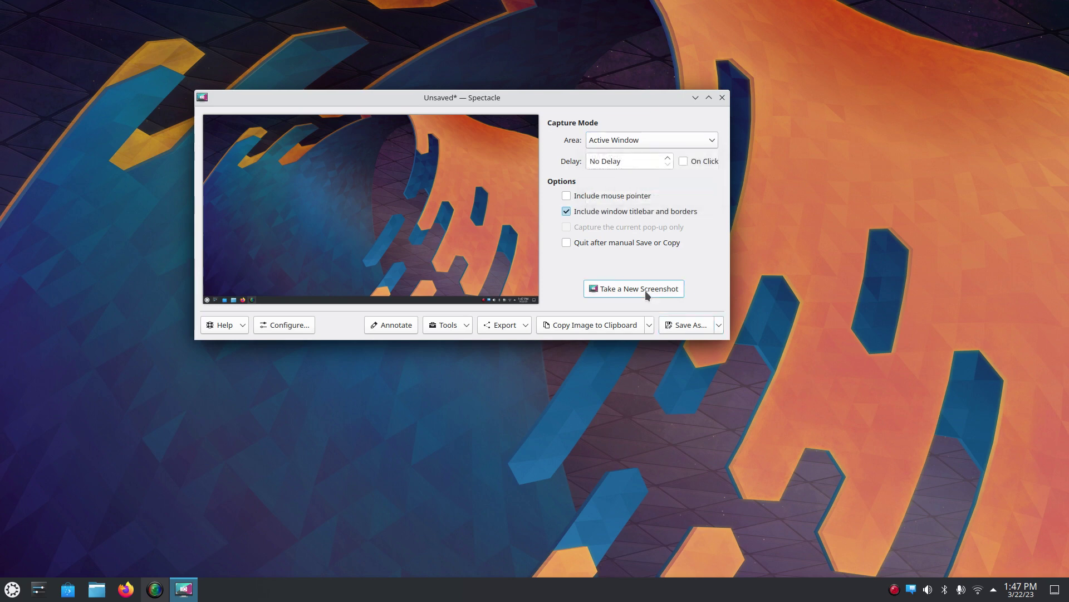
click(719, 100)
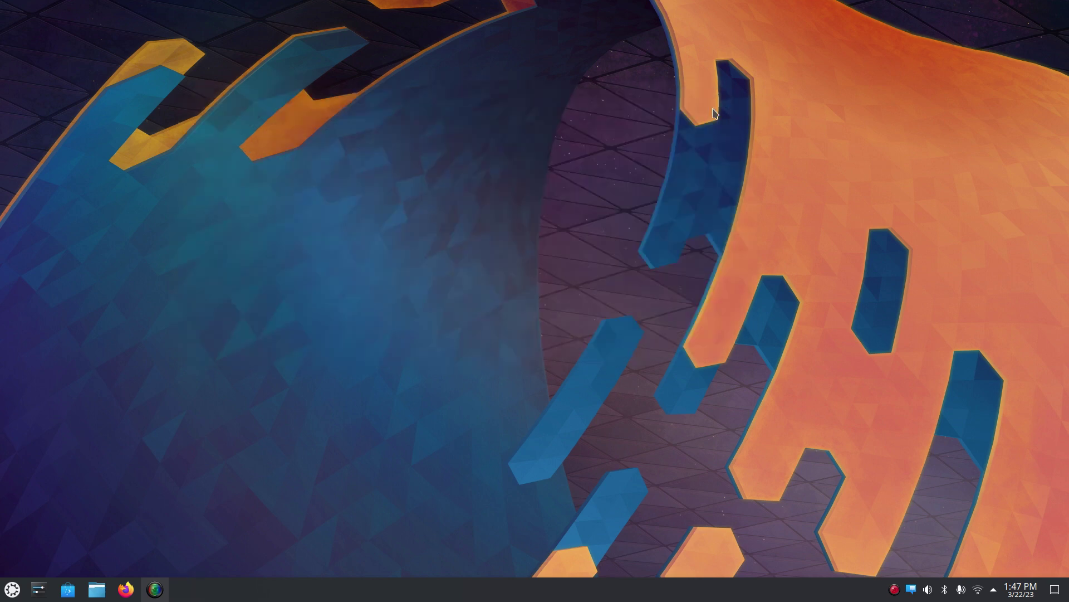
Step: Open the launcher and browse Science & Math, Utilities and System, returning to Utilities
click(8, 595)
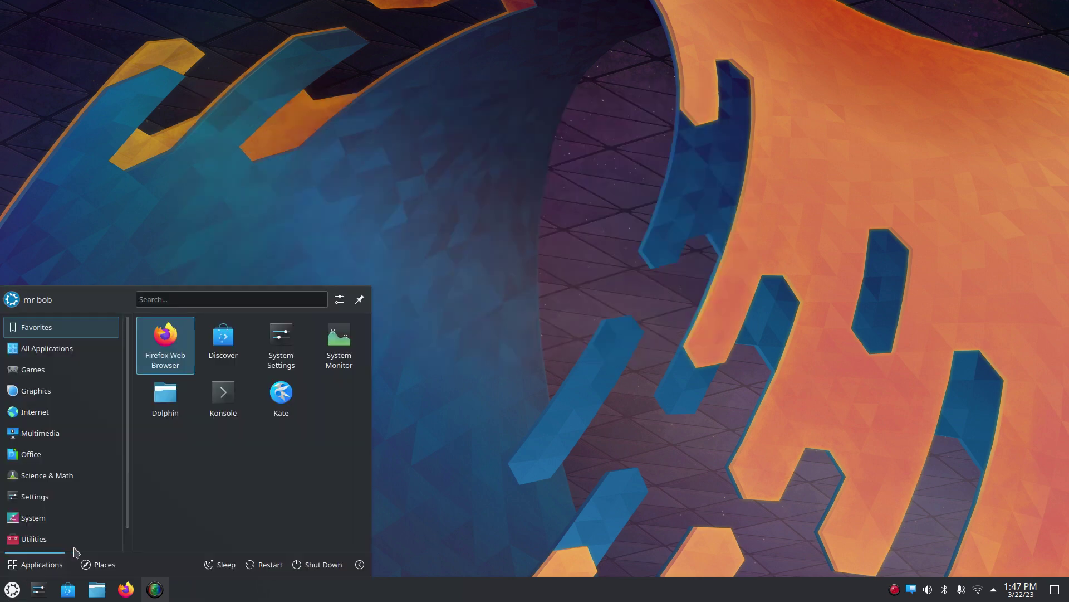
click(119, 468)
scroll(132, 479, down, 1)
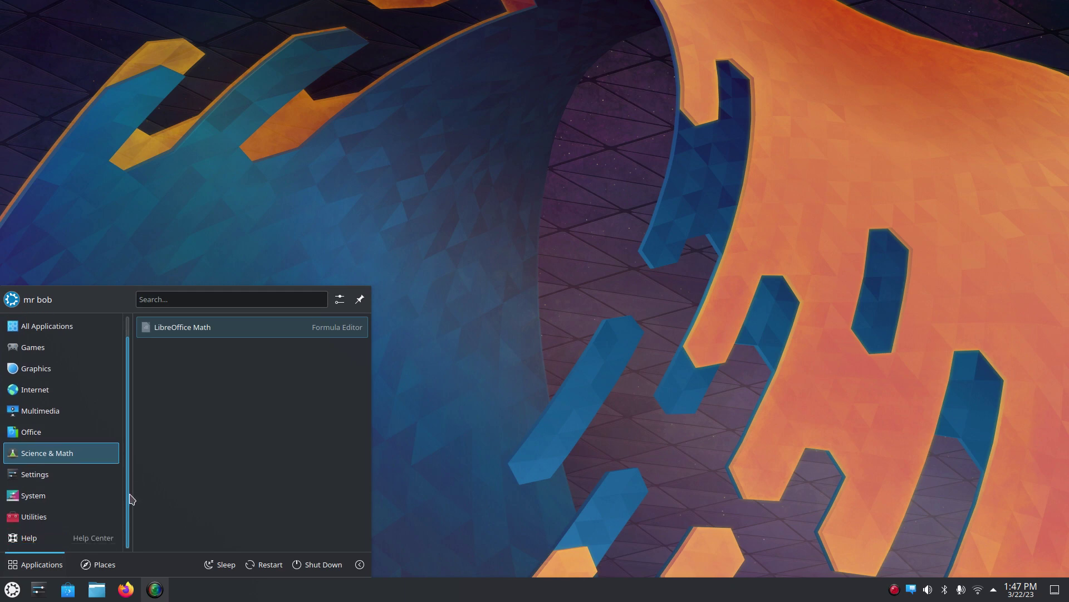
click(54, 524)
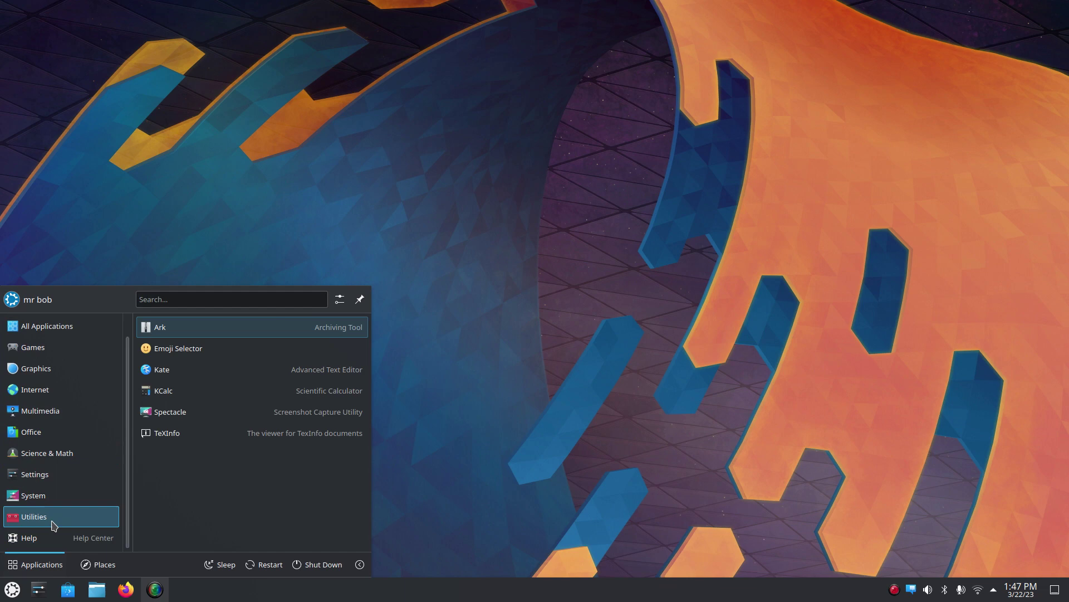
click(49, 499)
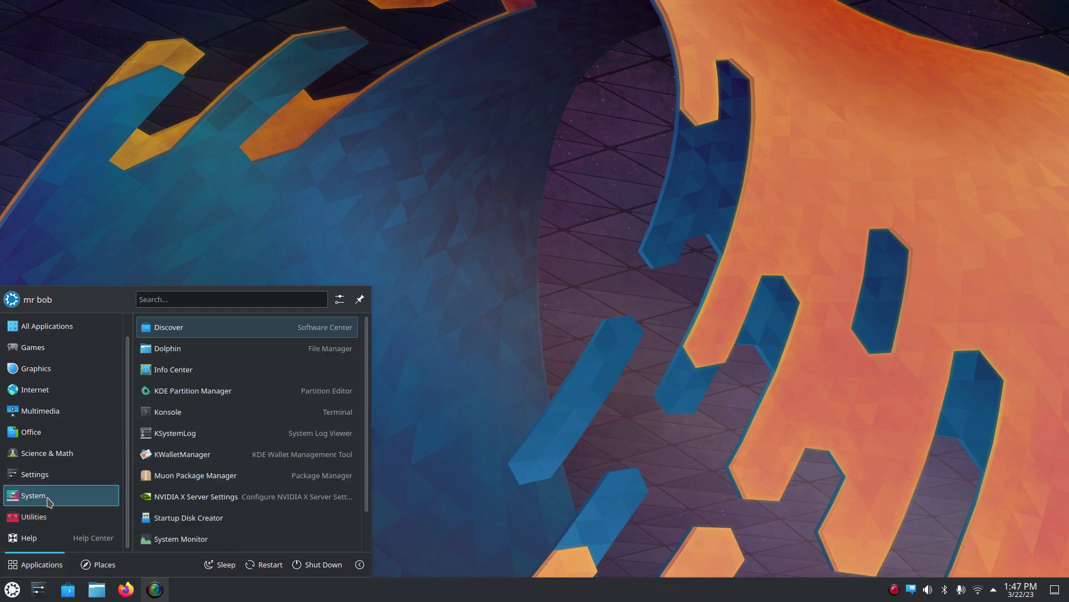
scroll(257, 498, down, 1)
click(61, 516)
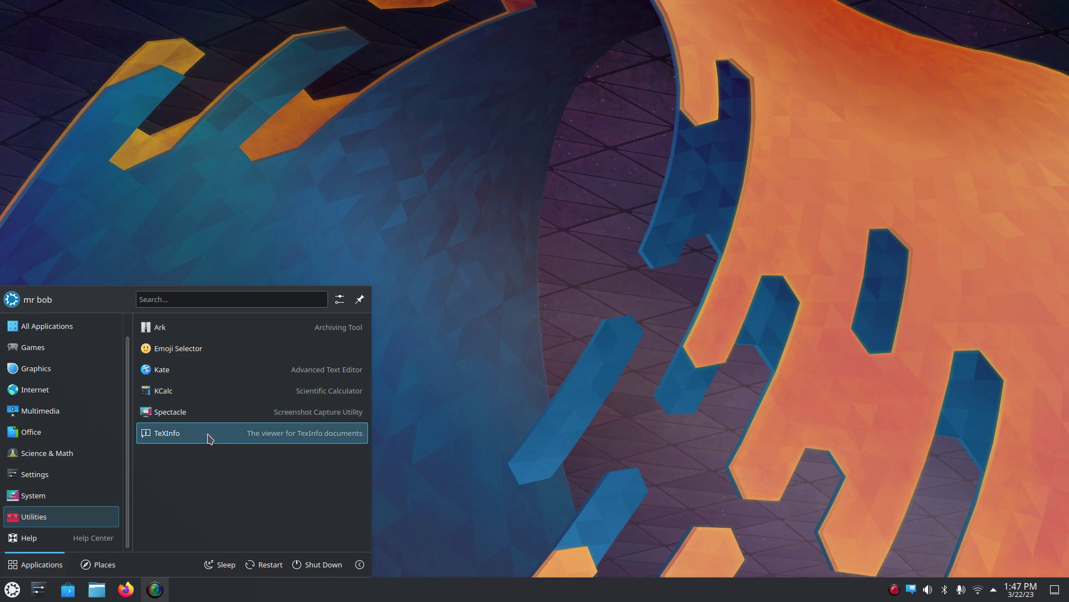
Step: Open KDE Help Center from the launcher, close it, and reopen the launcher on Favorites
click(38, 539)
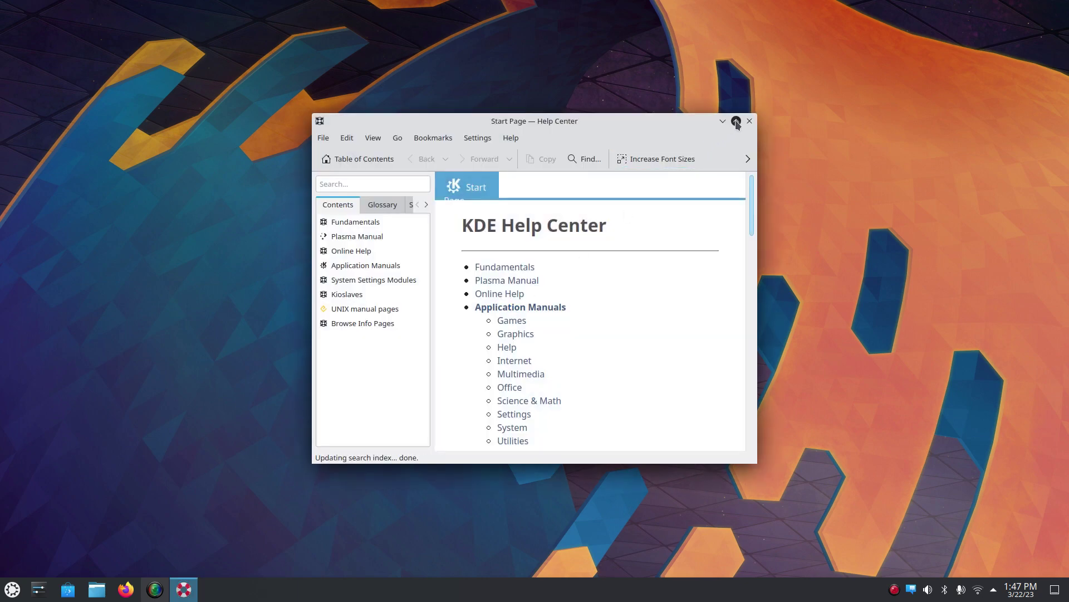
click(750, 123)
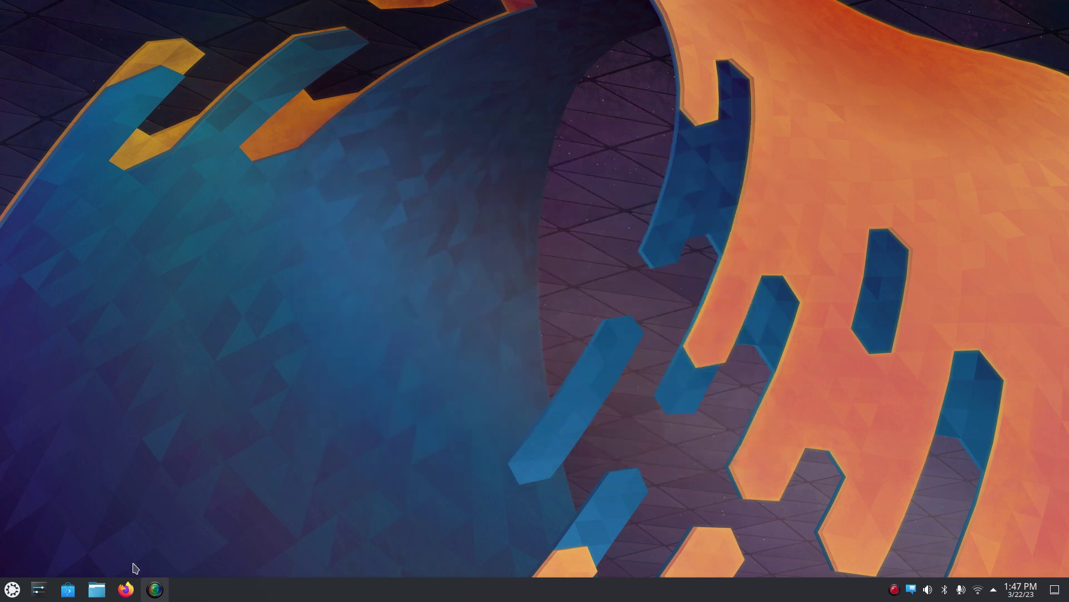
click(11, 592)
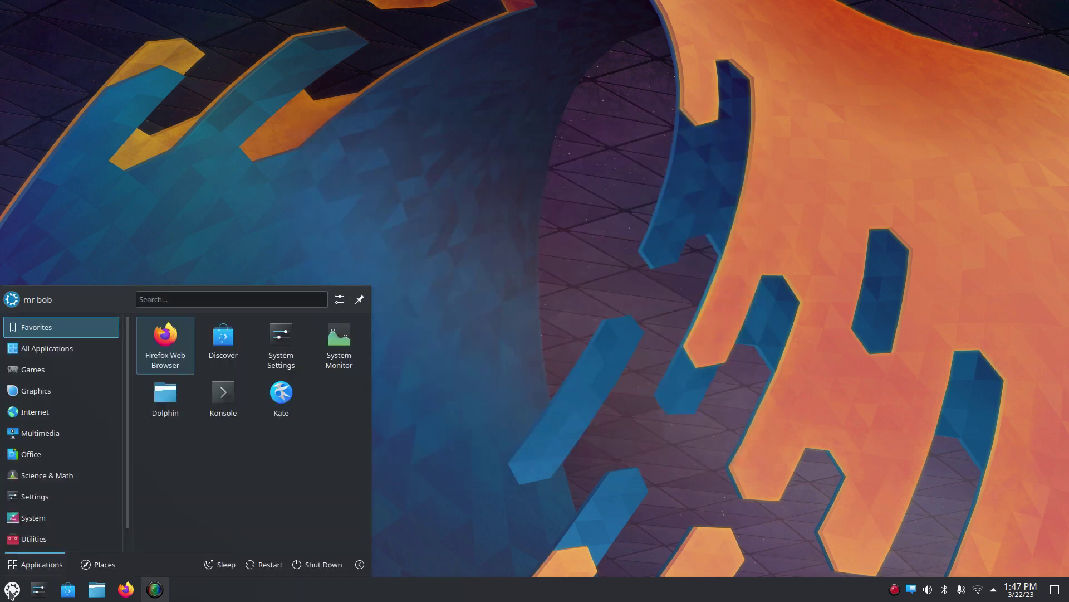
Step: Show the launcher's Places view and the Lock/Log Out/Switch User options, then dismiss both
click(113, 567)
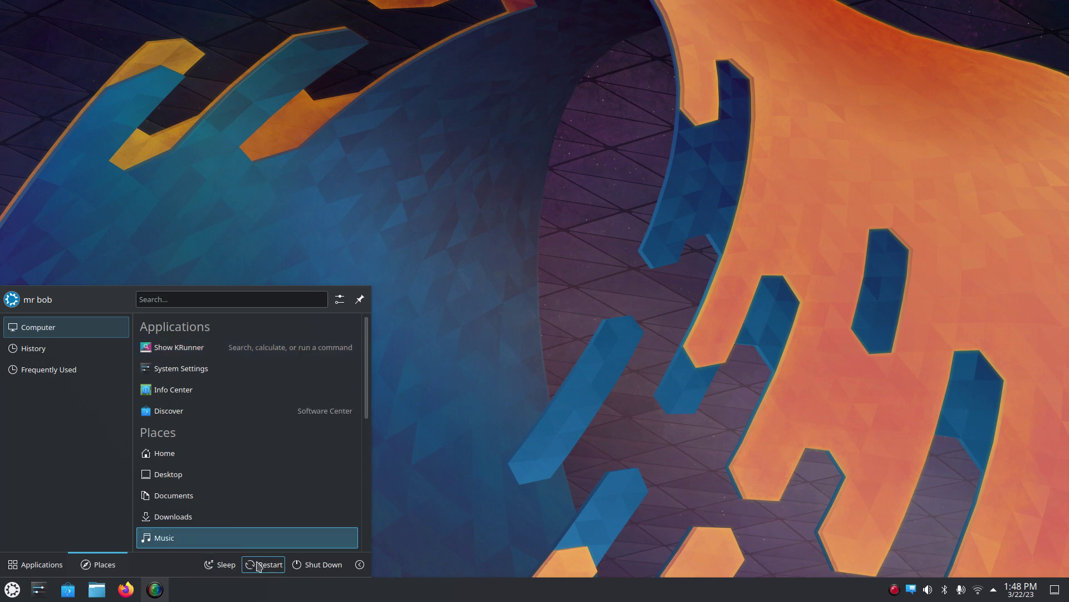
click(359, 564)
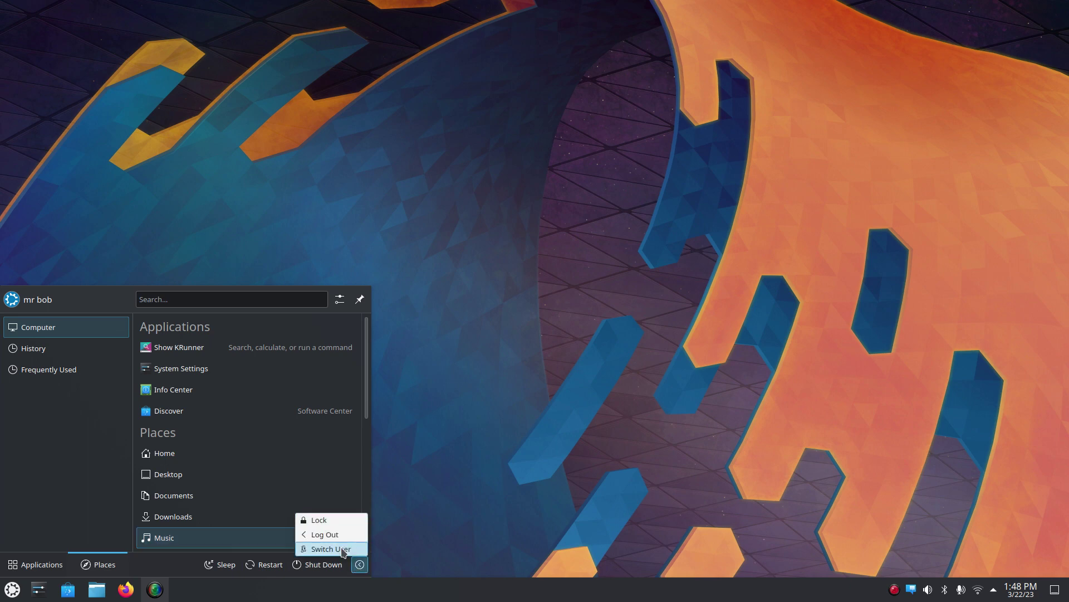
click(446, 456)
click(470, 446)
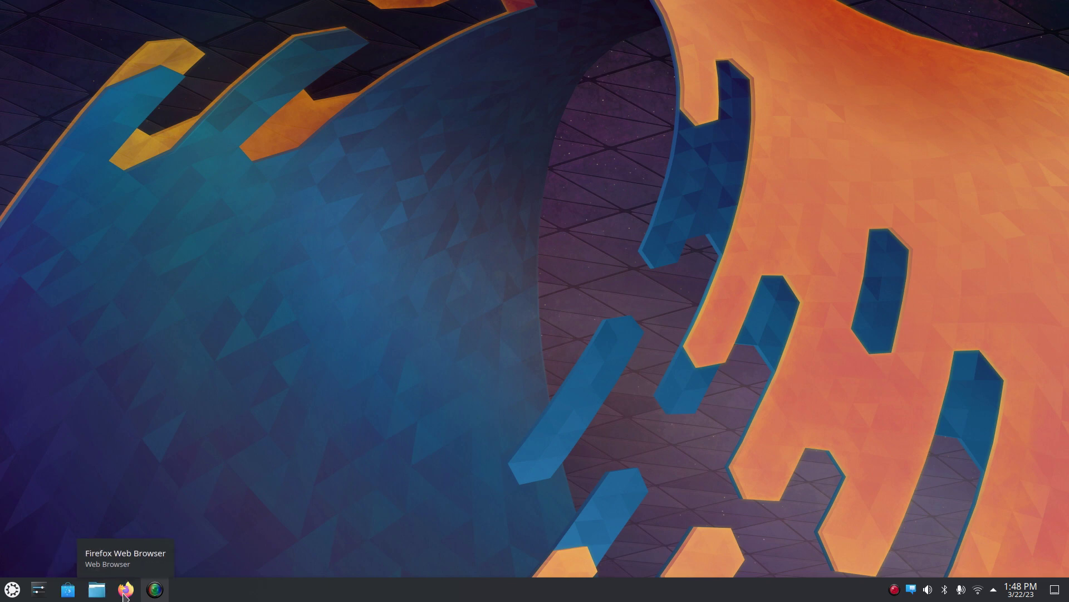
click(155, 595)
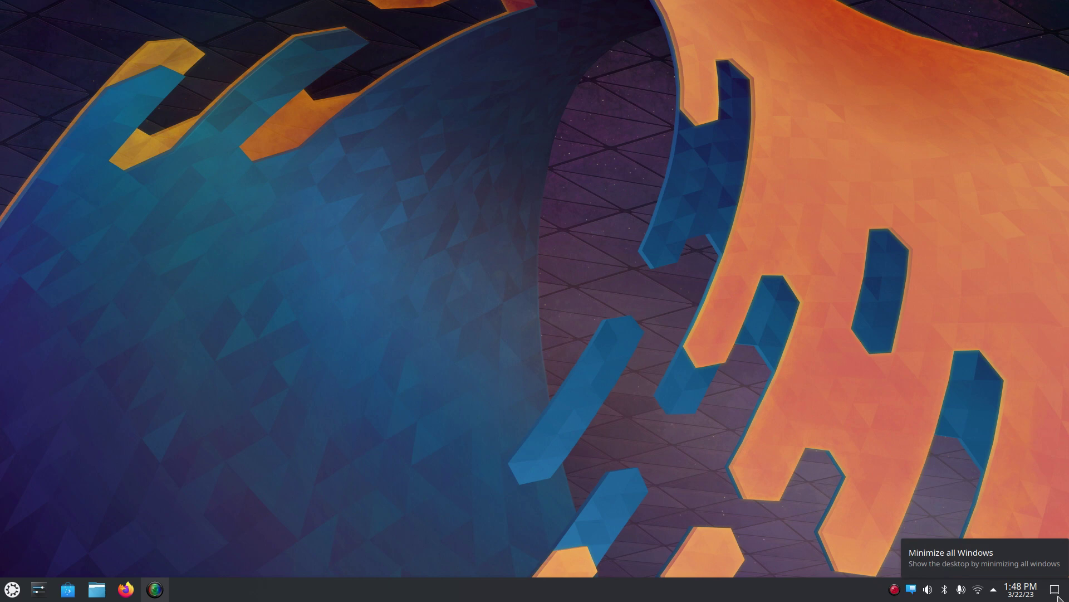
right_click(1022, 594)
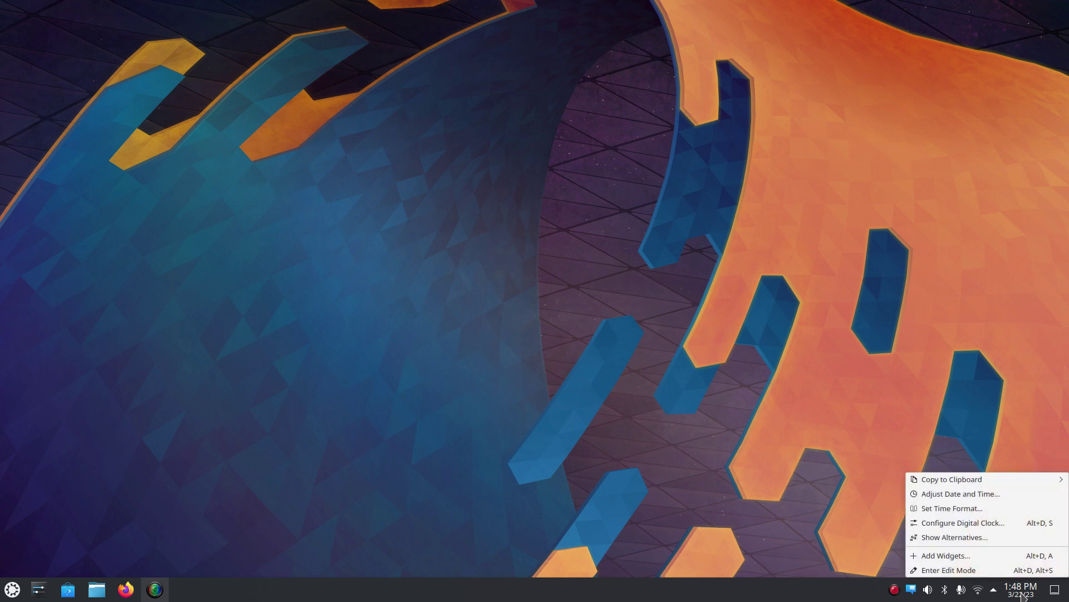
click(1022, 595)
click(1023, 595)
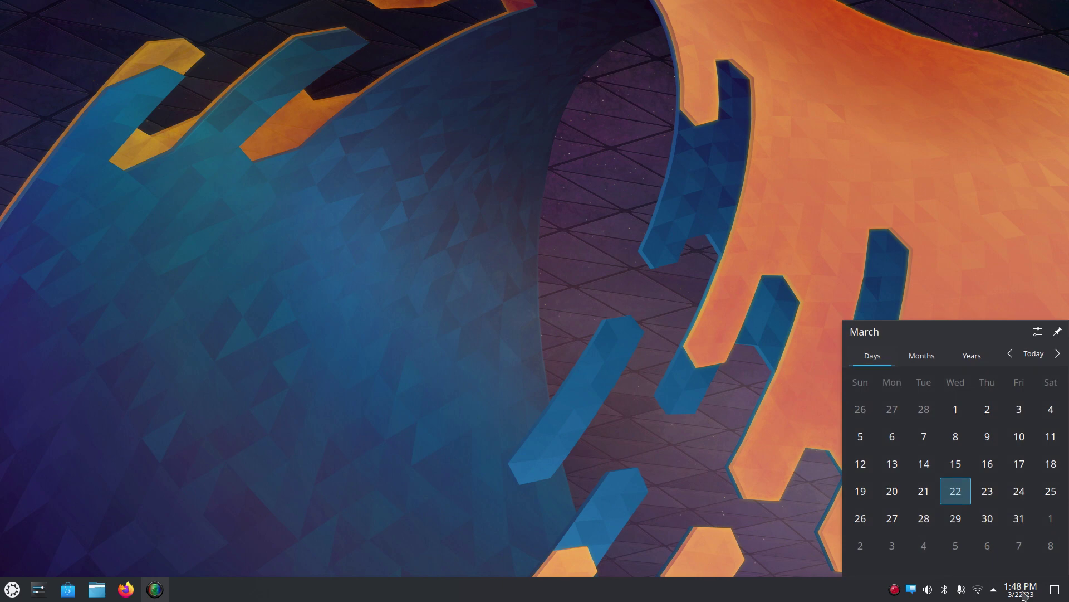
click(1023, 595)
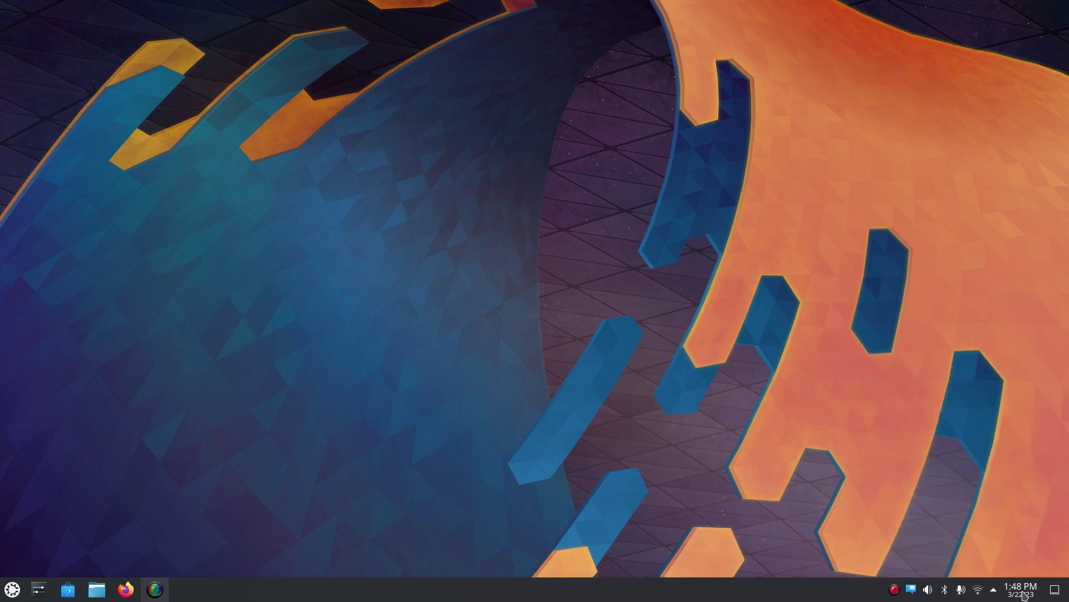
click(994, 591)
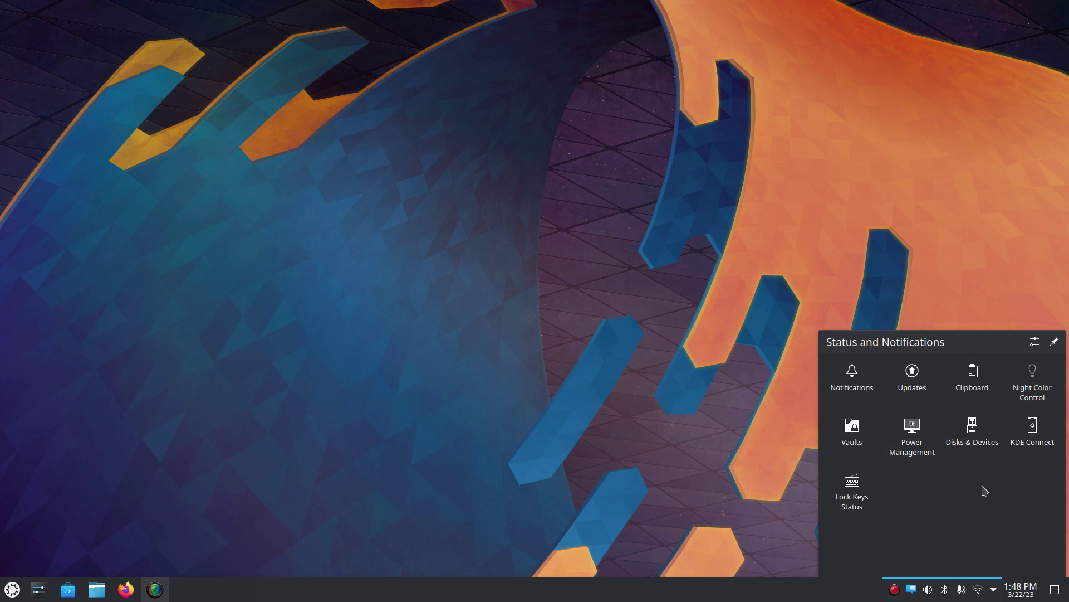
click(993, 592)
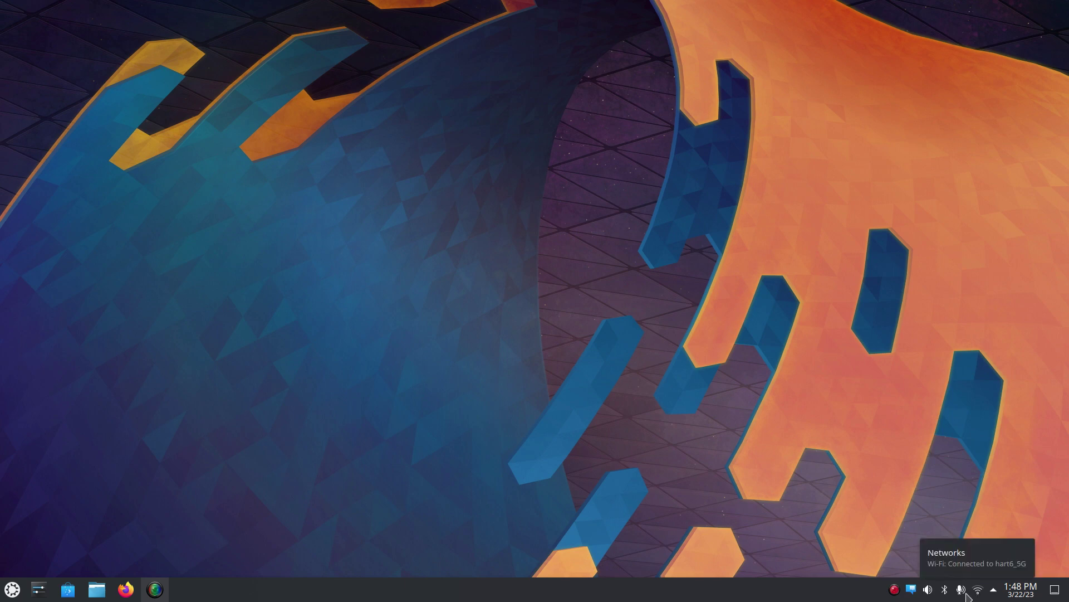